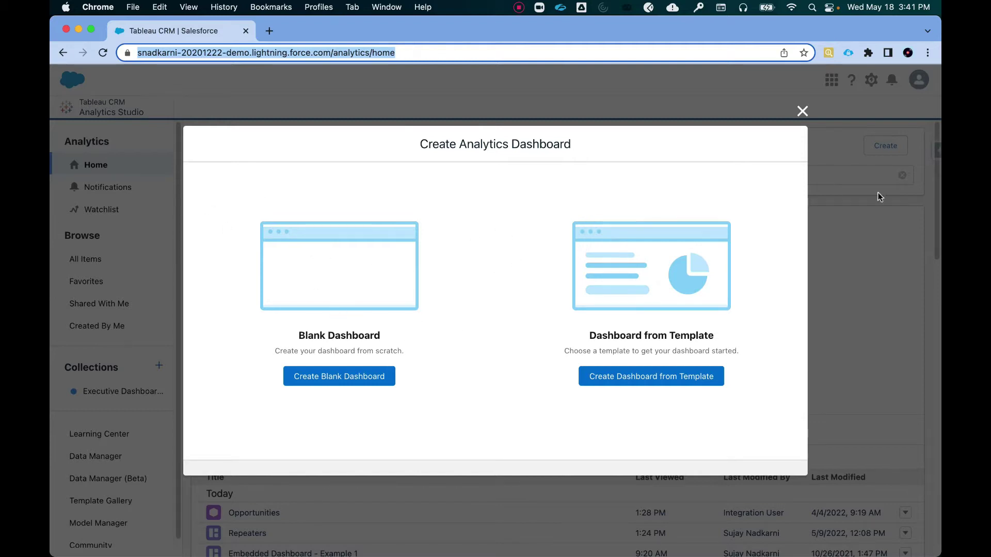
- Start a blank dashboard and place a narrow, full-height container at the left
{"action": "left_click", "coordinate": [336, 377]}
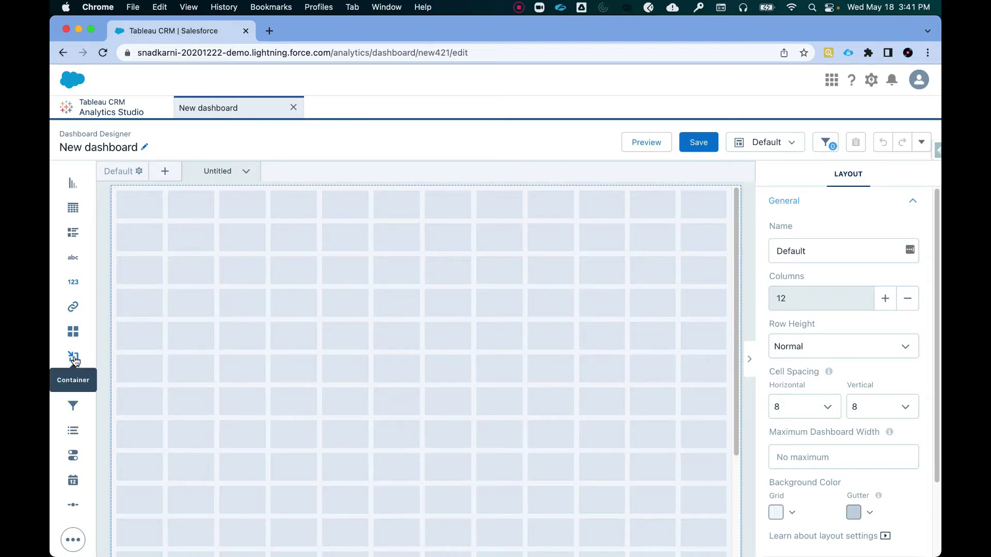
{"action": "left_click_drag", "start_coordinate": [124, 298], "coordinate": [155, 230]}
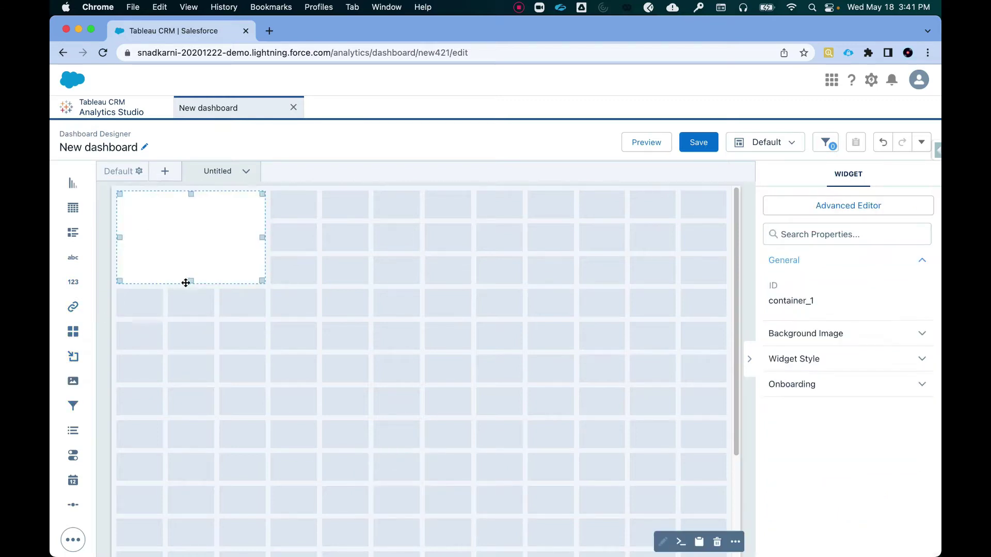
{"action": "left_click_drag", "start_coordinate": [191, 283], "coordinate": [149, 553]}
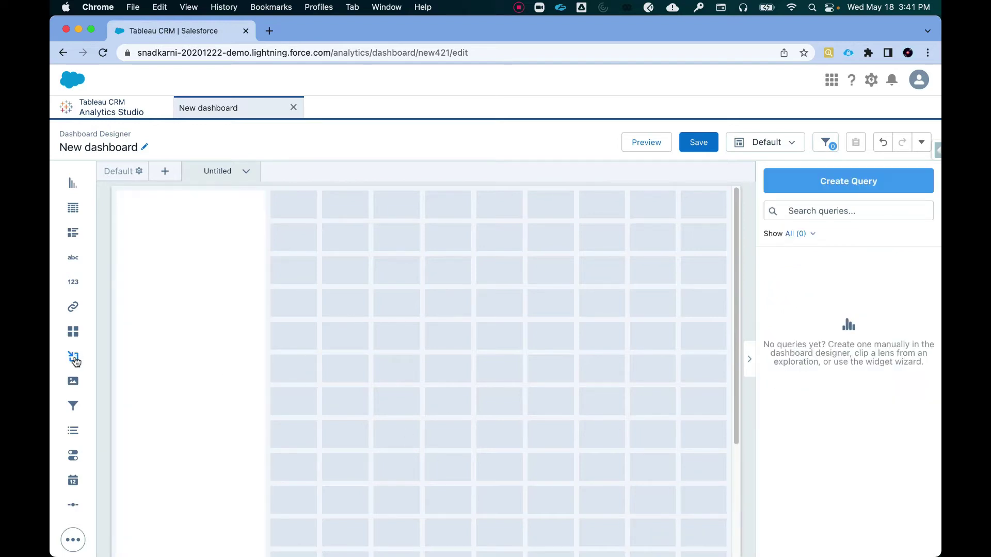
- Add a second, wide container beside it, stretched across the canvas and down to the bottom
{"action": "left_click_drag", "start_coordinate": [73, 356], "coordinate": [284, 247]}
{"action": "left_click_drag", "start_coordinate": [418, 282], "coordinate": [711, 522]}
{"action": "scroll", "coordinate": [601, 397], "scroll_direction": "down", "scroll_amount": 2}
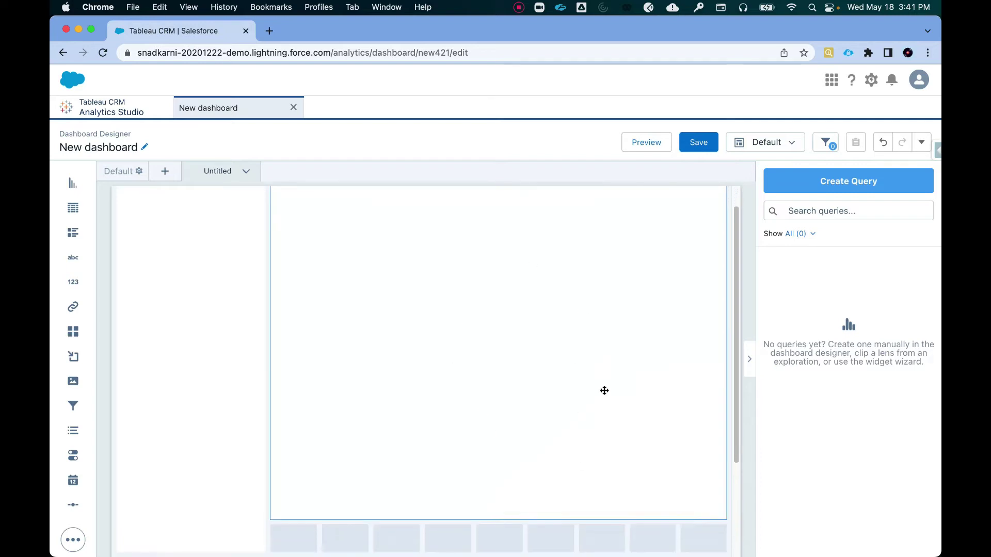
{"action": "left_click", "coordinate": [468, 398]}
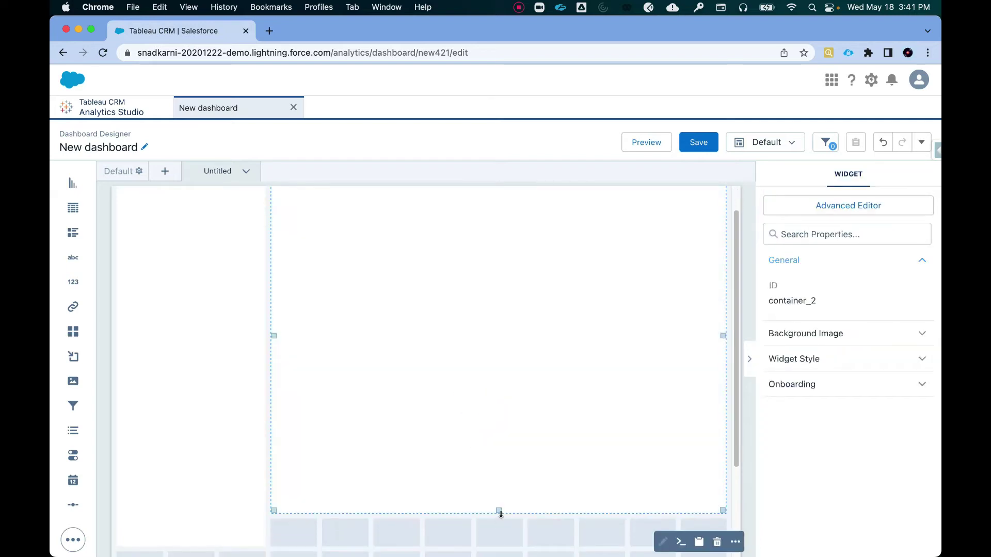
{"action": "left_click_drag", "start_coordinate": [500, 513], "coordinate": [495, 539]}
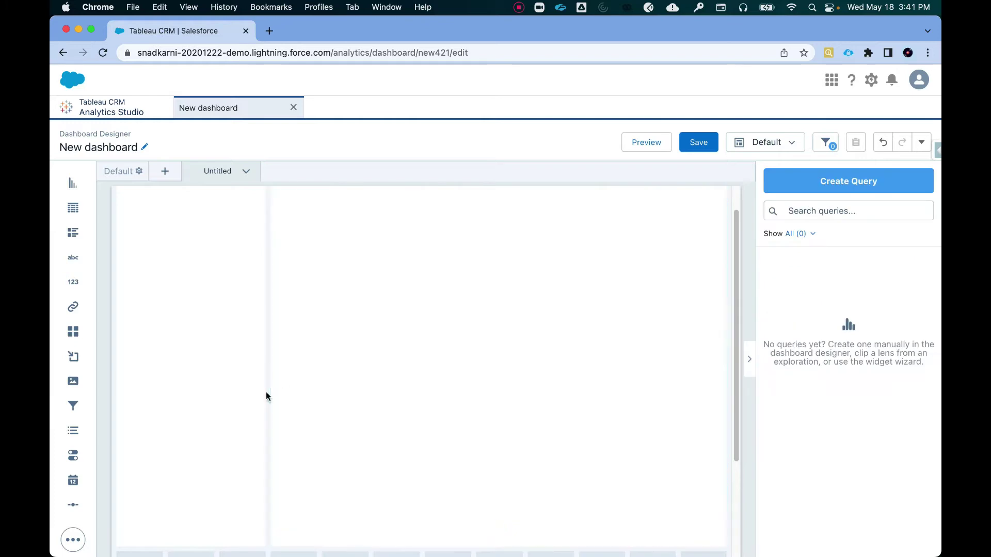
{"action": "left_click", "coordinate": [219, 391]}
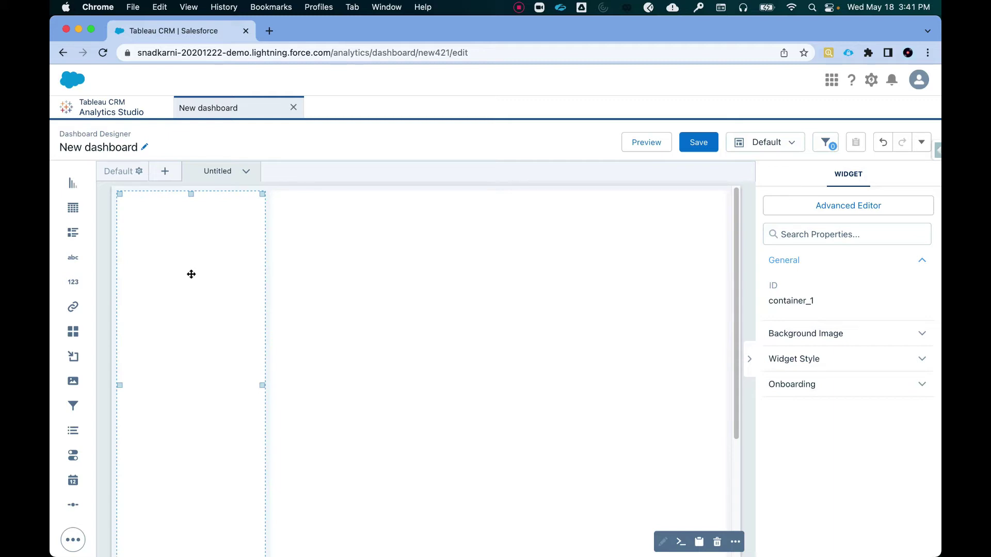
- Set the narrow left container's Widget Style background colour to dark navy
{"action": "left_click", "coordinate": [452, 178]}
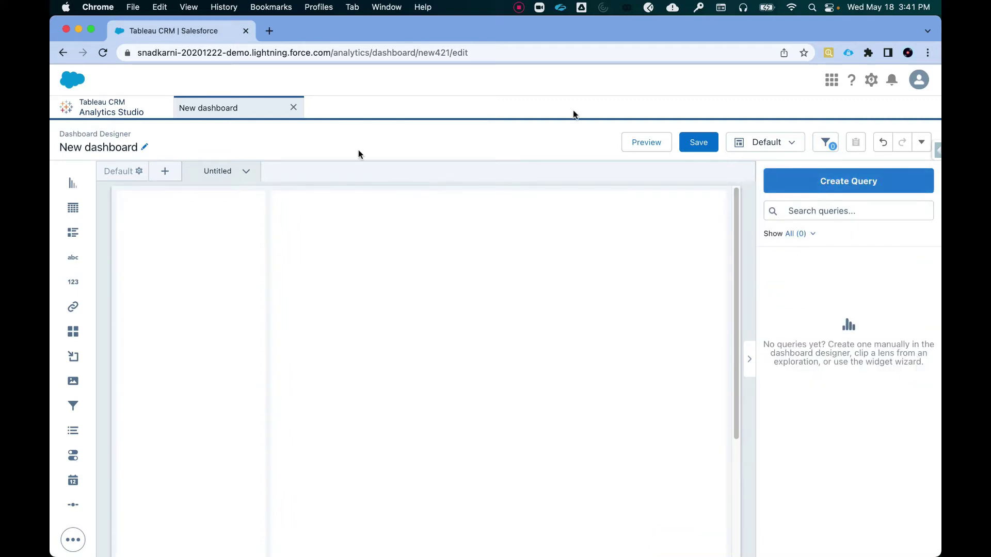
{"action": "left_click", "coordinate": [218, 278]}
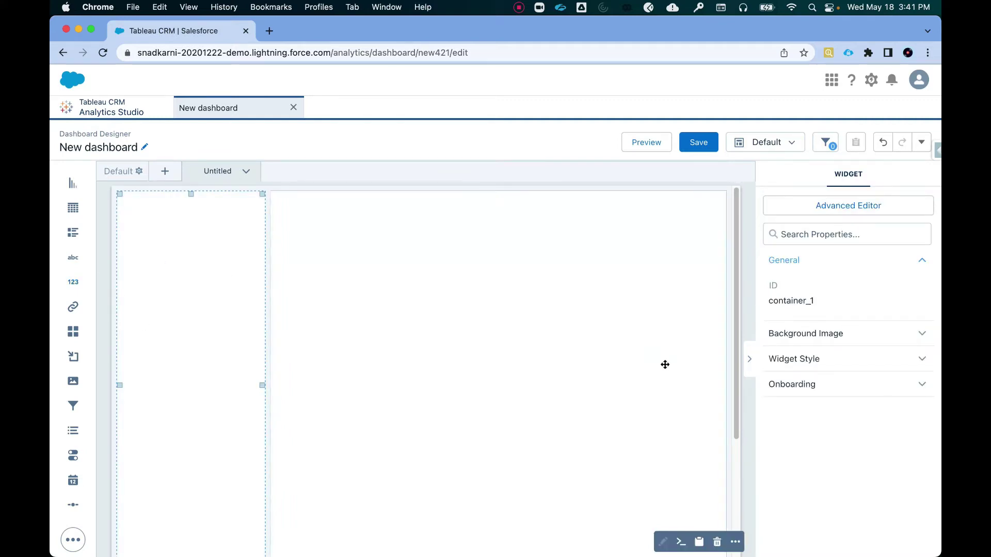
{"action": "left_click", "coordinate": [841, 369]}
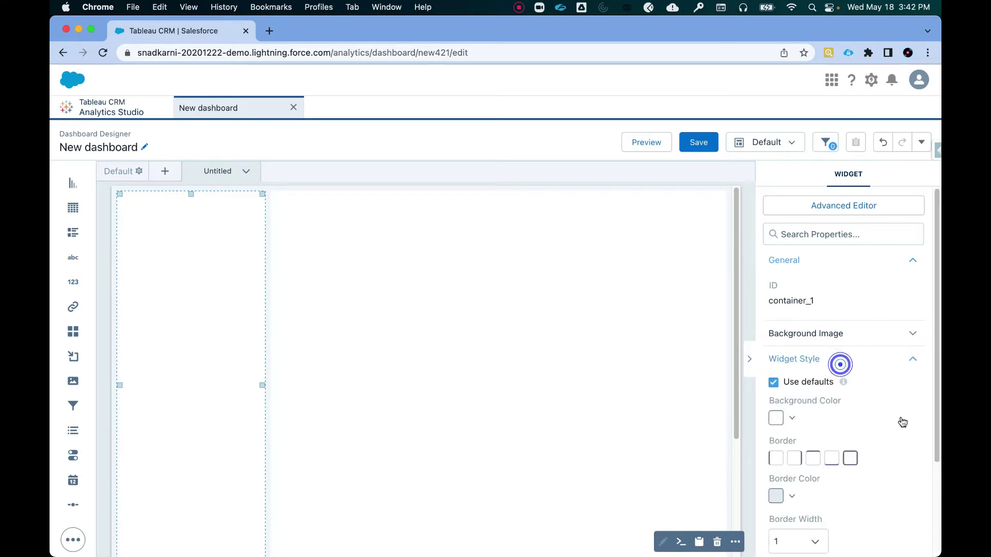
{"action": "scroll", "coordinate": [849, 382], "scroll_direction": "down", "scroll_amount": 3}
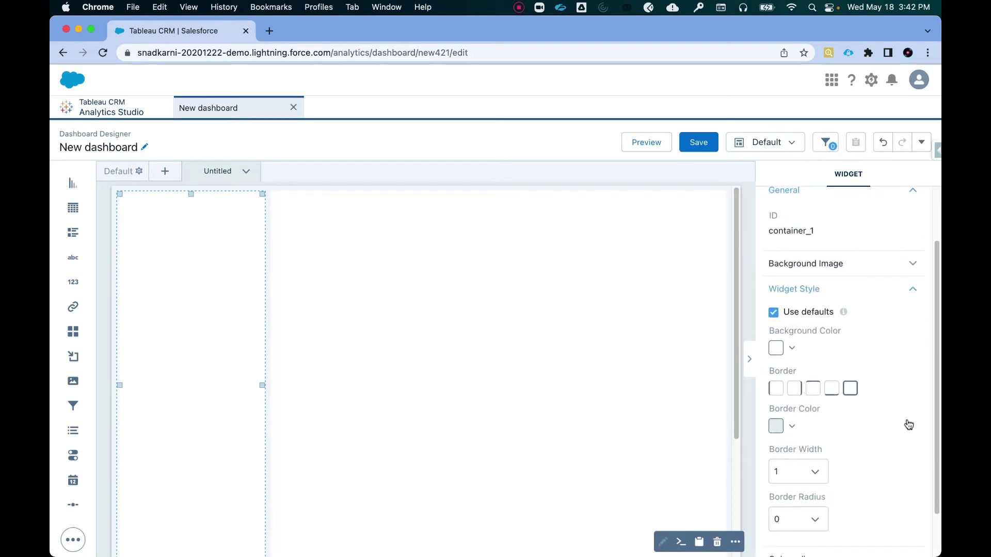
{"action": "left_click", "coordinate": [792, 345]}
{"action": "left_click", "coordinate": [878, 375]}
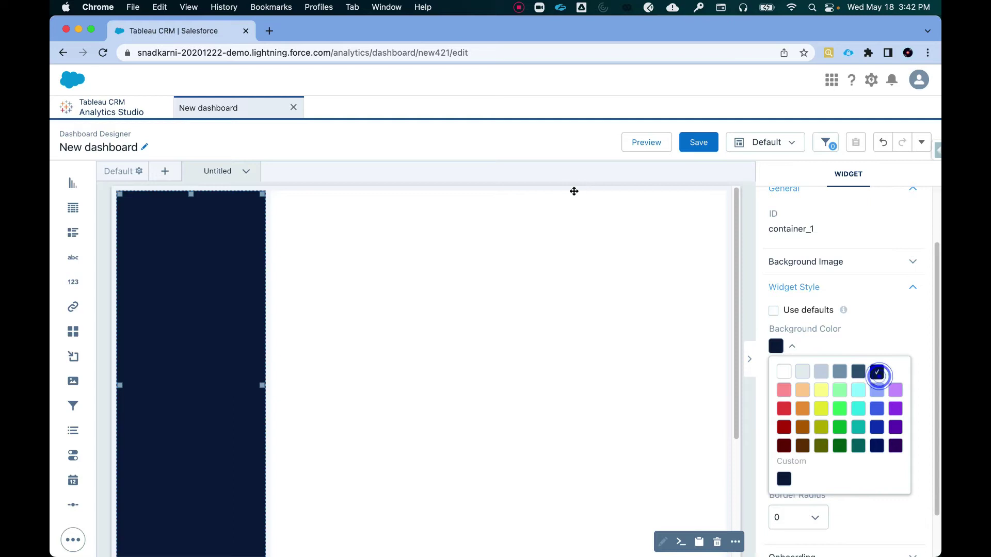
{"action": "left_click", "coordinate": [391, 246]}
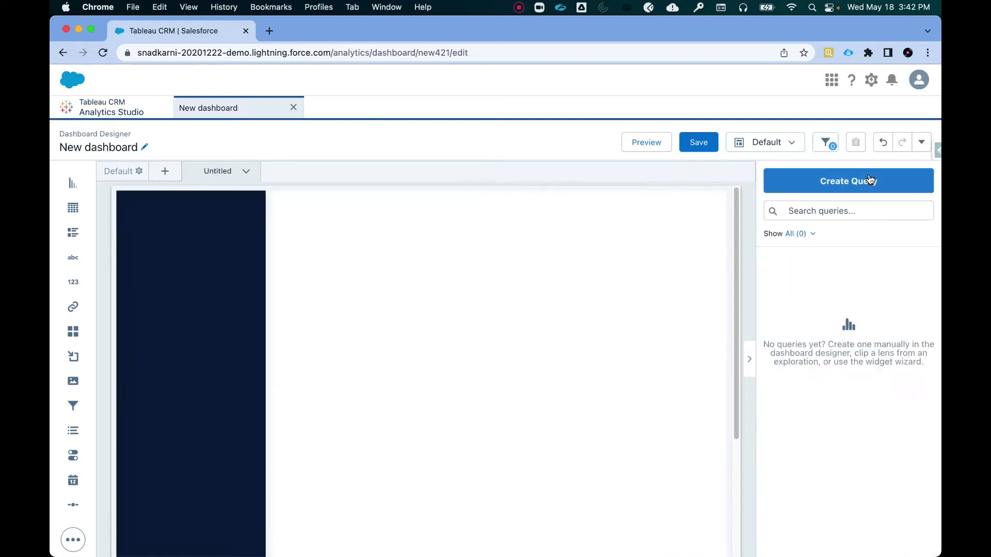
- Create a 'Sum of Amount' query on Opportunities measuring SUM of Amount
{"action": "left_click", "coordinate": [846, 182]}
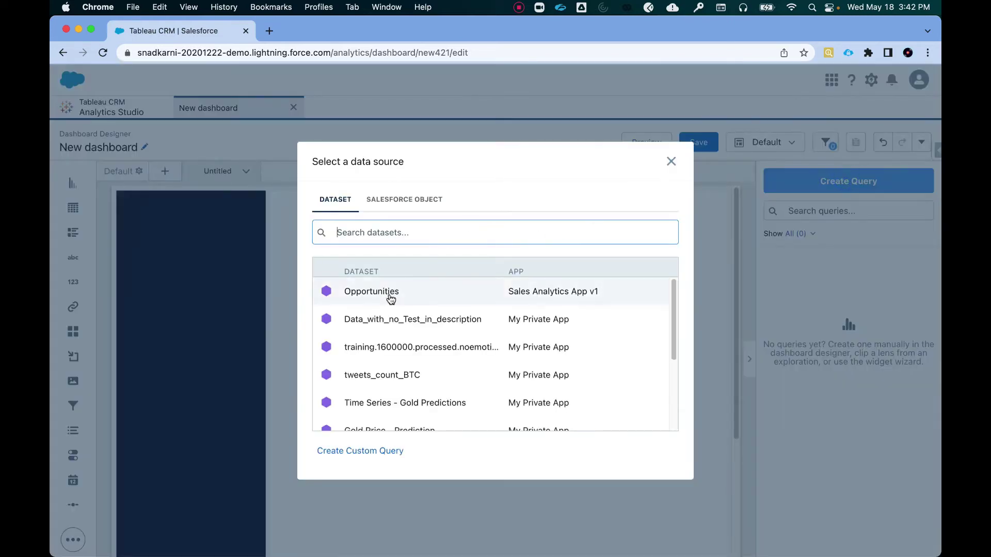
{"action": "left_click", "coordinate": [389, 296]}
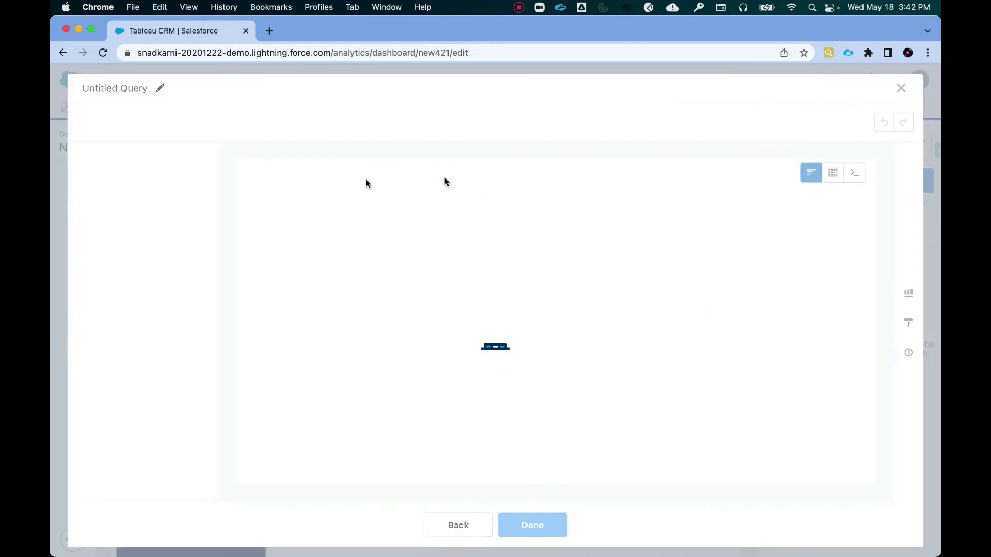
{"action": "left_click", "coordinate": [159, 89]}
{"action": "type", "text": "Sum of Amount"}
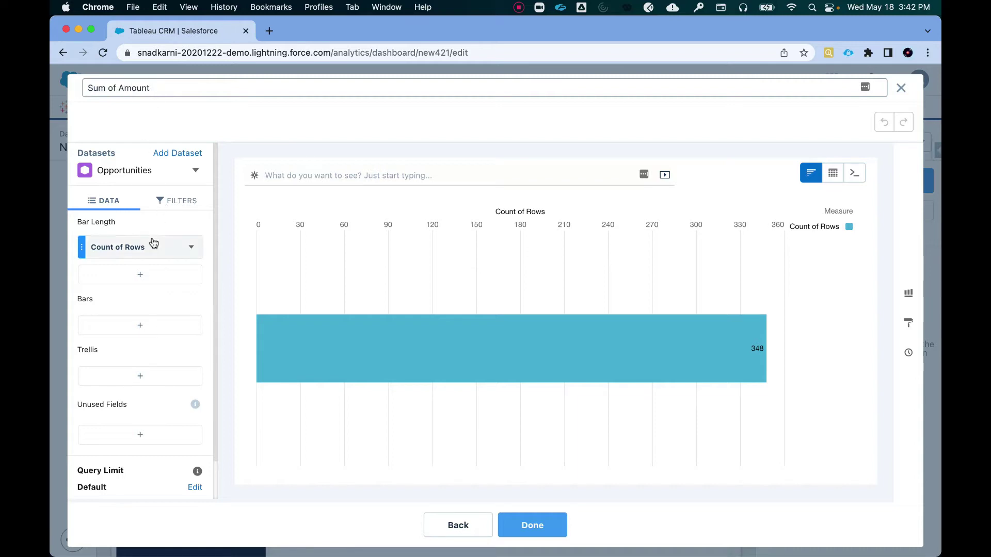
{"action": "left_click", "coordinate": [154, 243]}
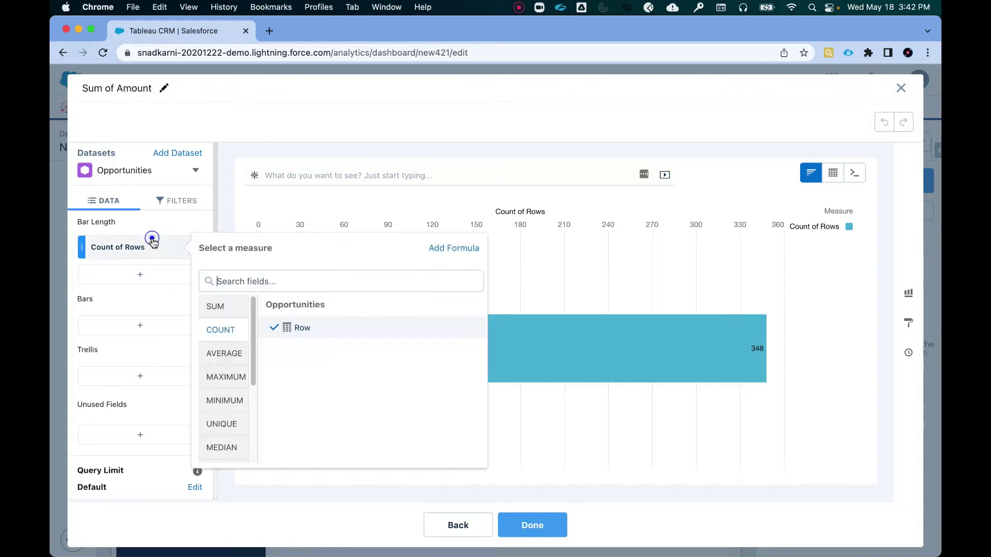
{"action": "left_click", "coordinate": [208, 305]}
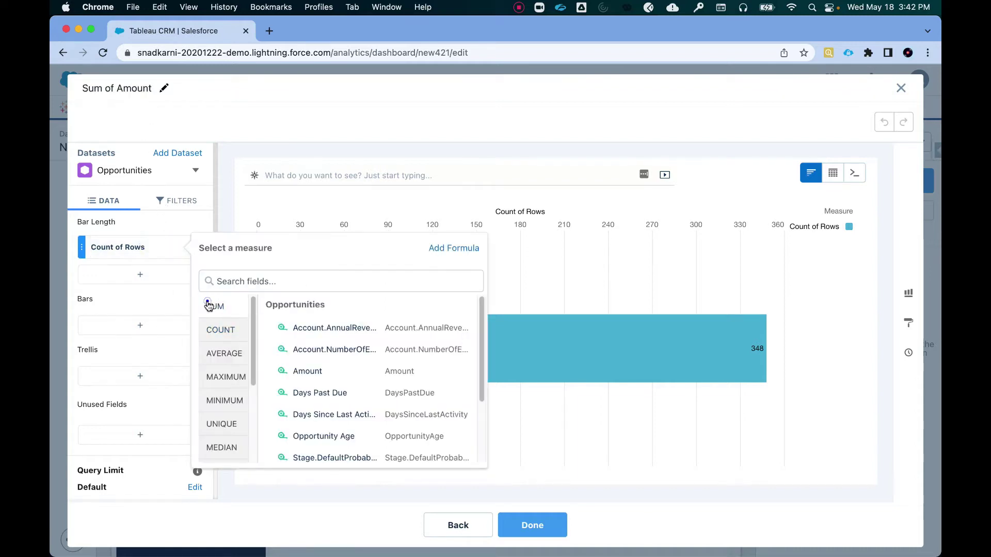
{"action": "left_click", "coordinate": [336, 371]}
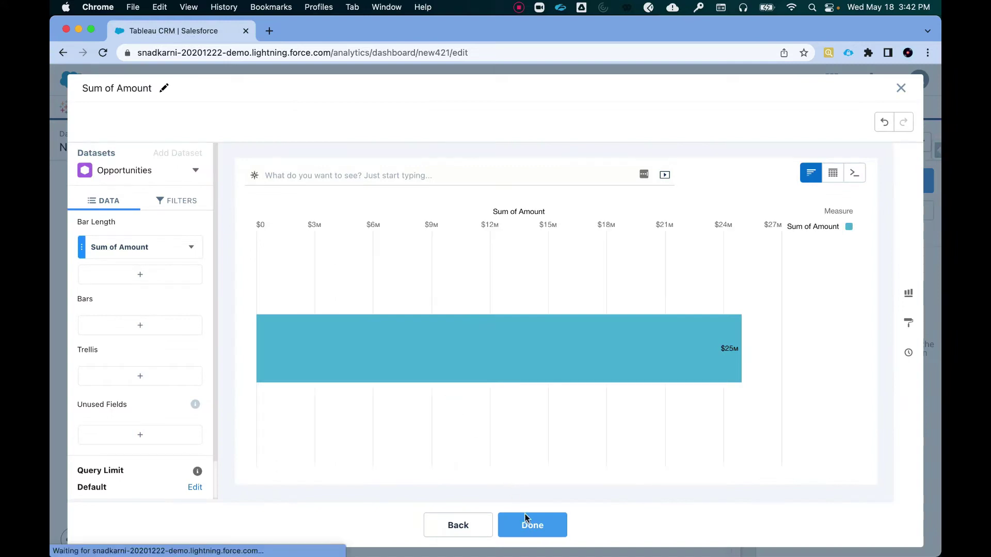
{"action": "left_click", "coordinate": [531, 525]}
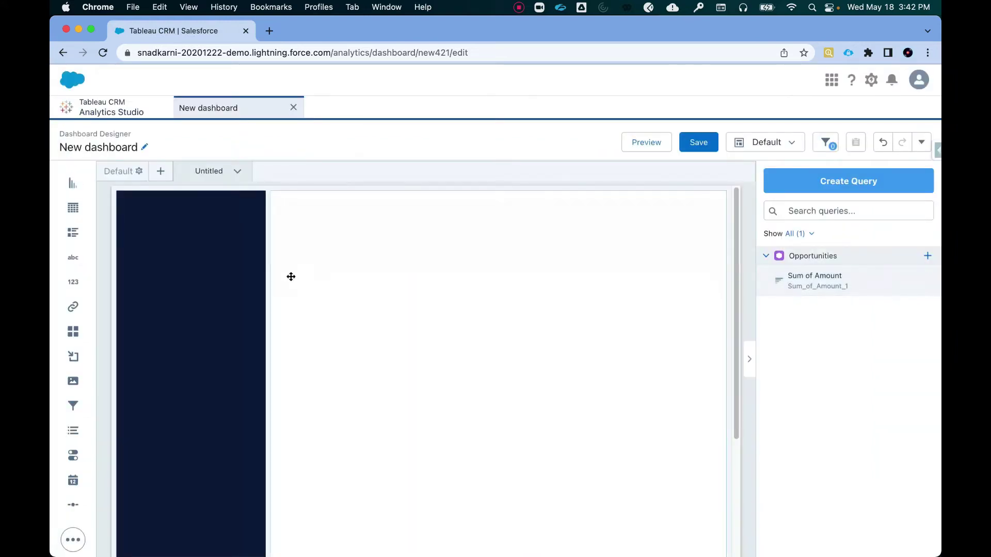
- Create a second Opportunities query named 'Total Opps' counting rows
{"action": "left_click", "coordinate": [848, 181]}
{"action": "left_click", "coordinate": [364, 296]}
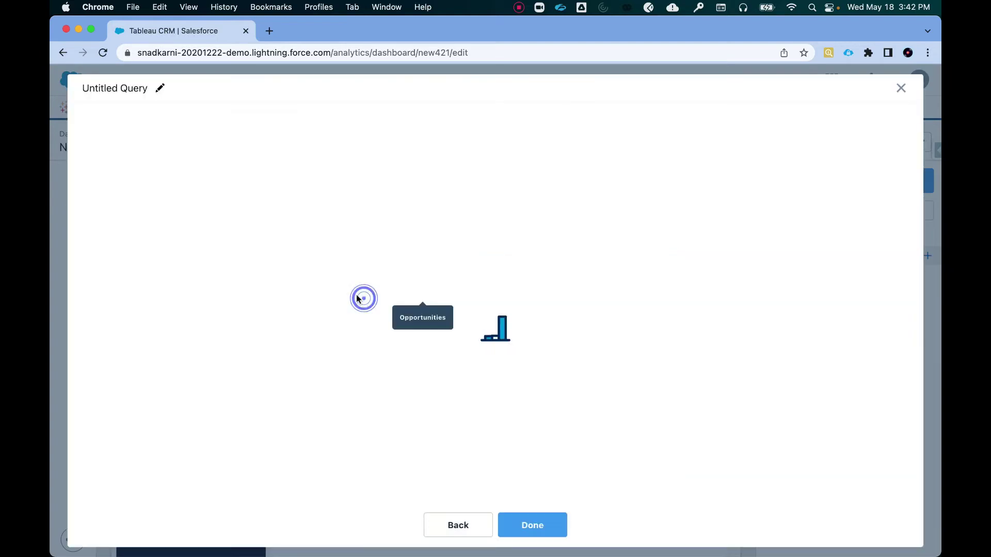
{"action": "left_click", "coordinate": [157, 88]}
{"action": "type", "text": "Total Opps"}
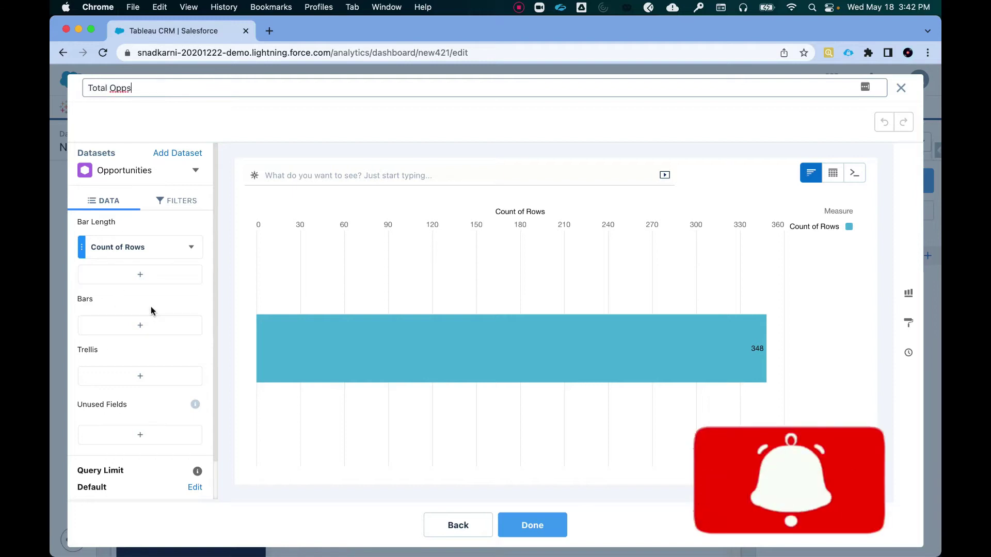
{"action": "left_click", "coordinate": [151, 310]}
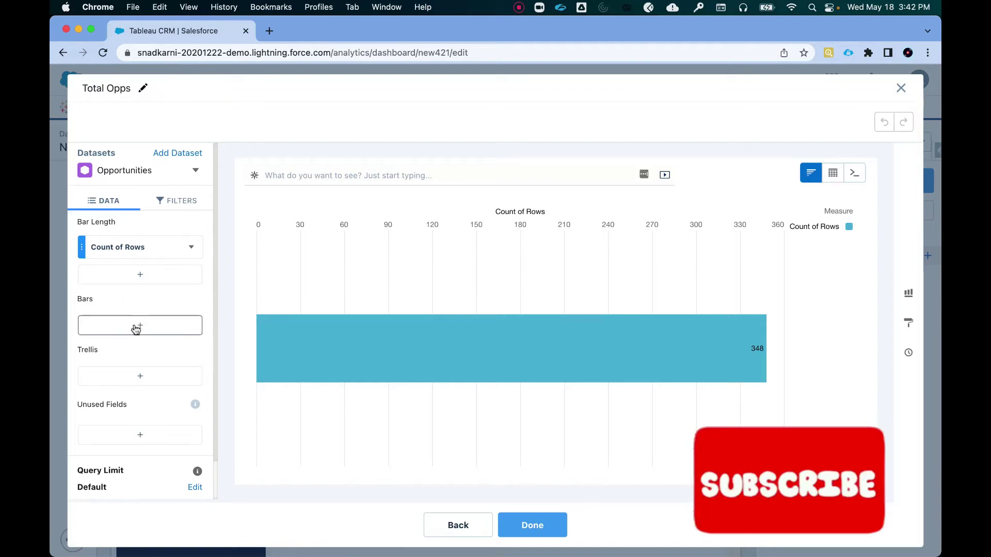
{"action": "left_click", "coordinate": [532, 525]}
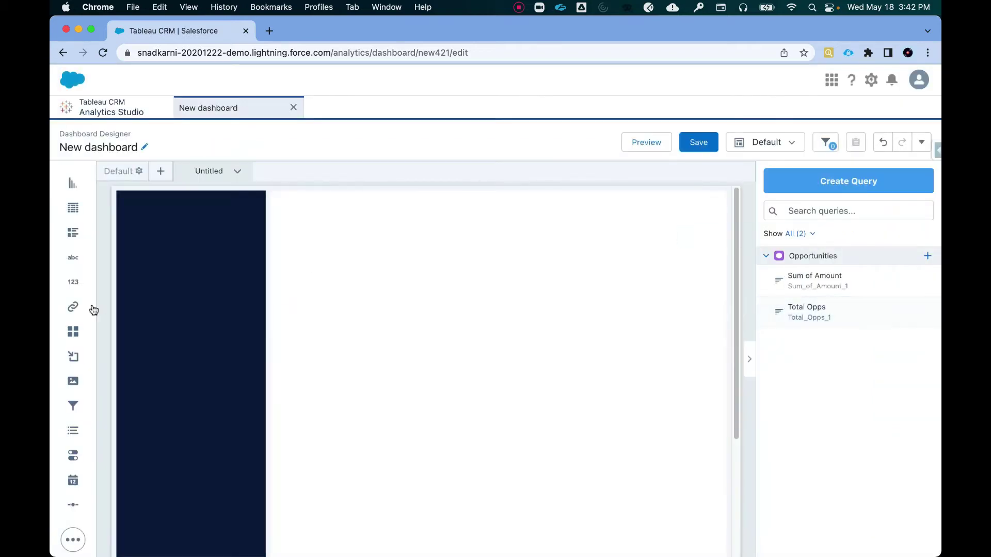
- Add a text widget at the navy panel's top reading 'Total Opty Value'
{"action": "left_click_drag", "start_coordinate": [76, 266], "coordinate": [141, 238]}
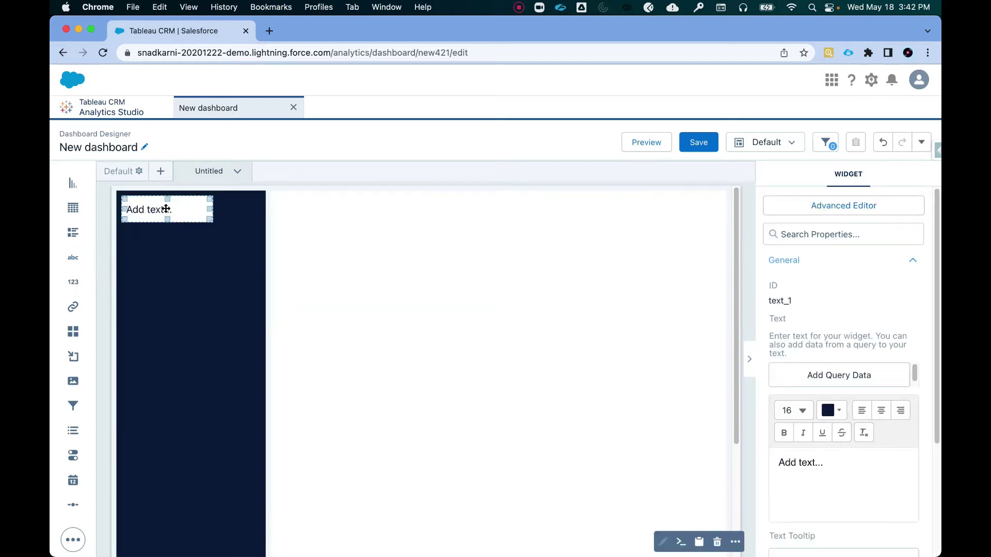
{"action": "triple_click", "coordinate": [826, 457]}
{"action": "key", "text": "BackSpace"}
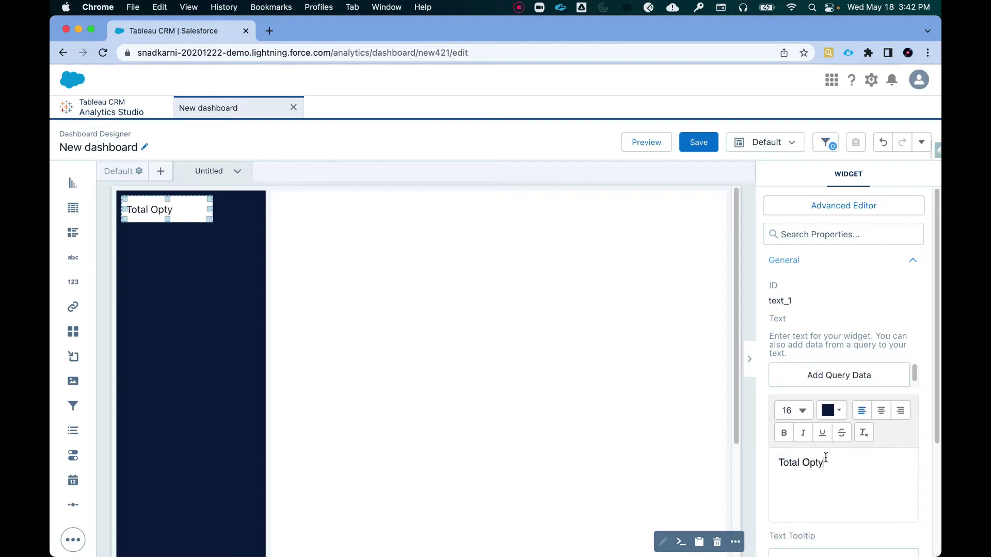
{"action": "type", "text": "Total Opty Value"}
- Make the 'Total Opty Value' label white and bold
{"action": "key", "text": "super+a"}
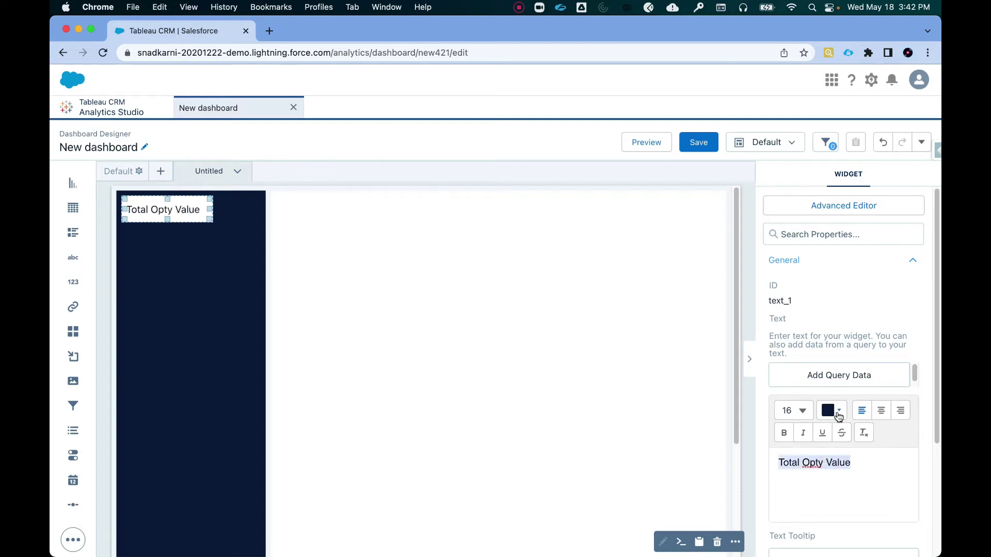
{"action": "left_click", "coordinate": [837, 416]}
{"action": "left_click", "coordinate": [816, 285]}
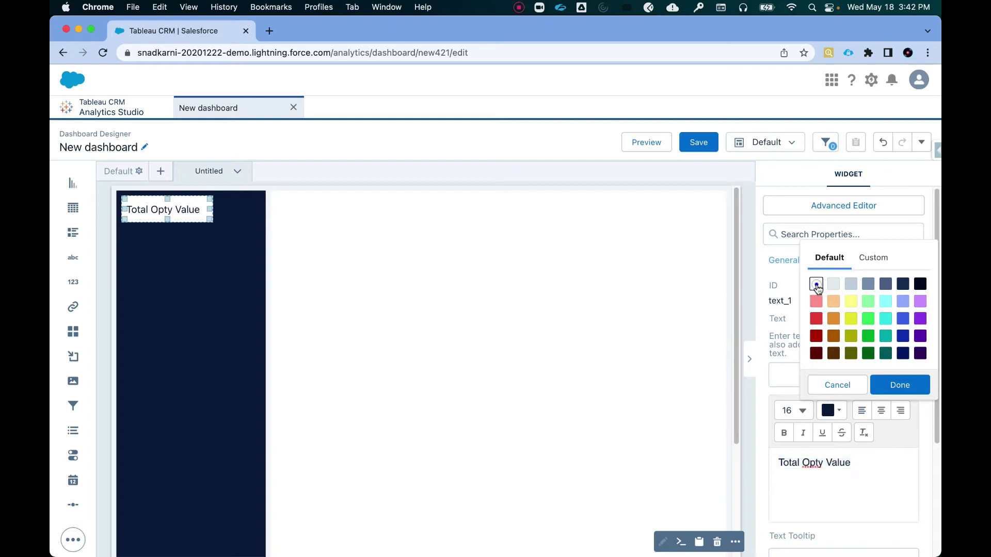
{"action": "left_click", "coordinate": [858, 463]}
{"action": "left_click_drag", "start_coordinate": [858, 463], "coordinate": [763, 467]}
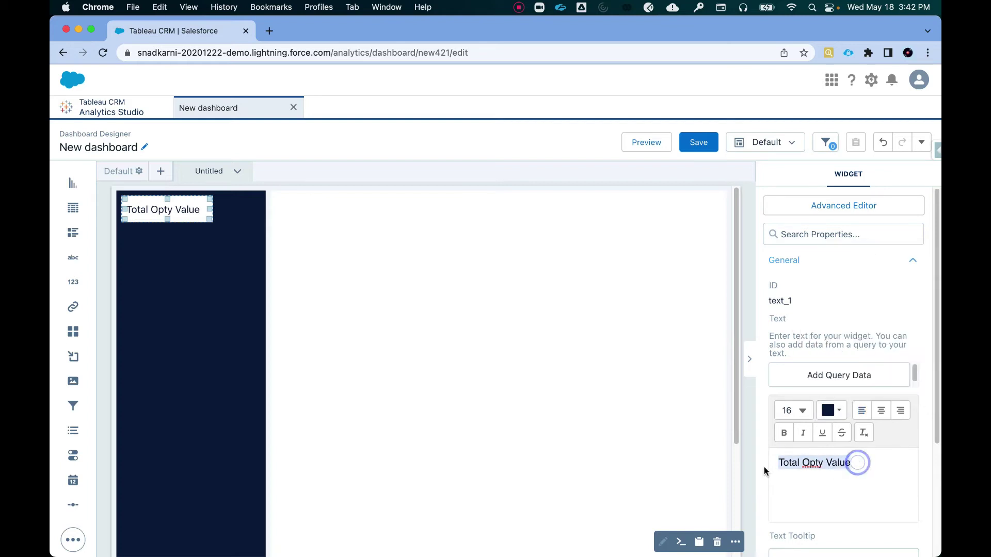
{"action": "left_click", "coordinate": [834, 413]}
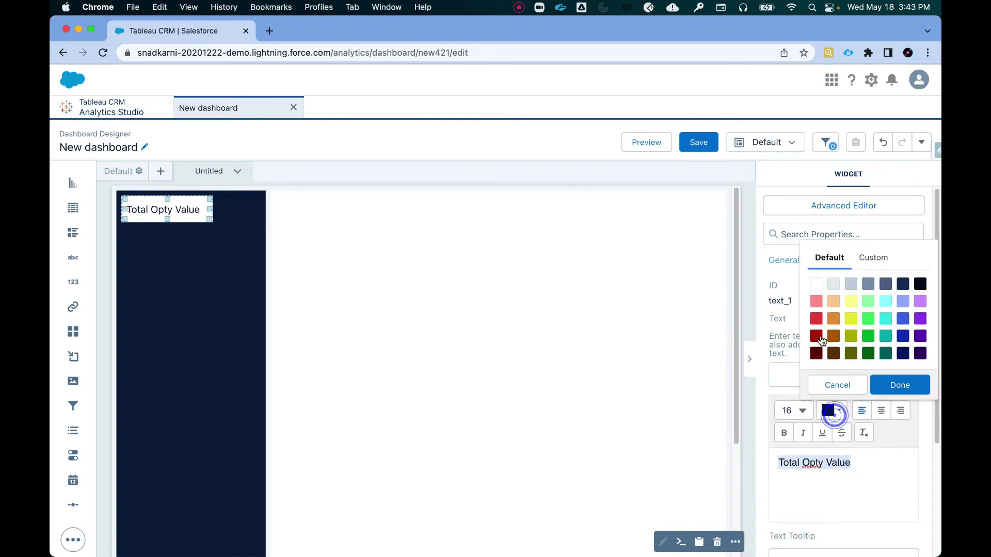
{"action": "left_click", "coordinate": [814, 289]}
{"action": "left_click", "coordinate": [891, 387]}
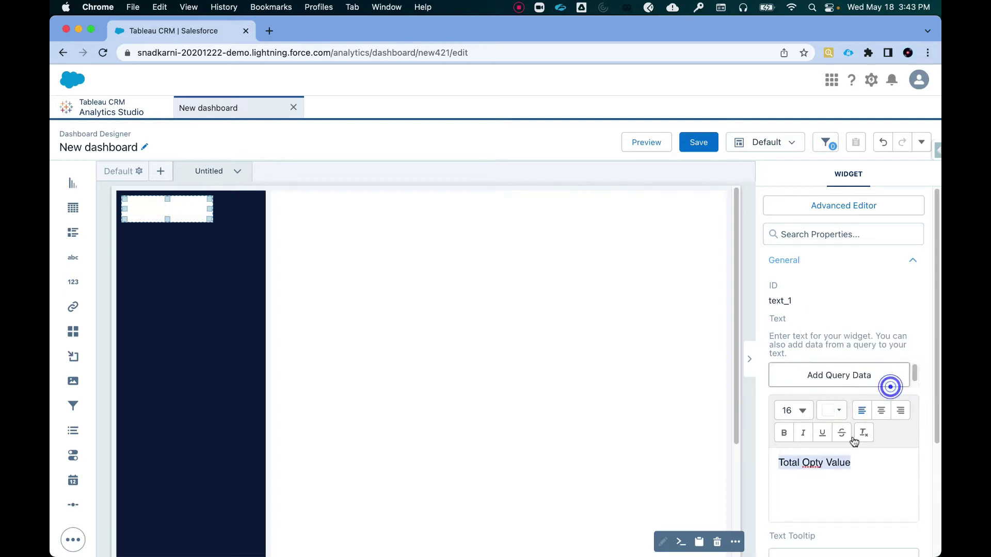
{"action": "left_click", "coordinate": [786, 433]}
- Give the label widget a navy background colour
{"action": "scroll", "coordinate": [866, 459], "scroll_direction": "down", "scroll_amount": 3}
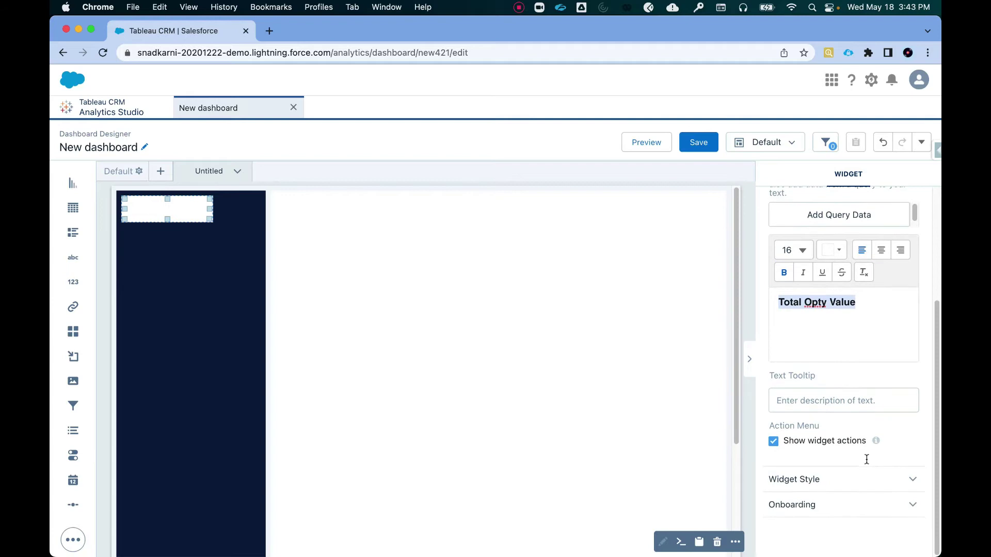
{"action": "left_click", "coordinate": [829, 483]}
{"action": "scroll", "coordinate": [829, 482], "scroll_direction": "down", "scroll_amount": 4}
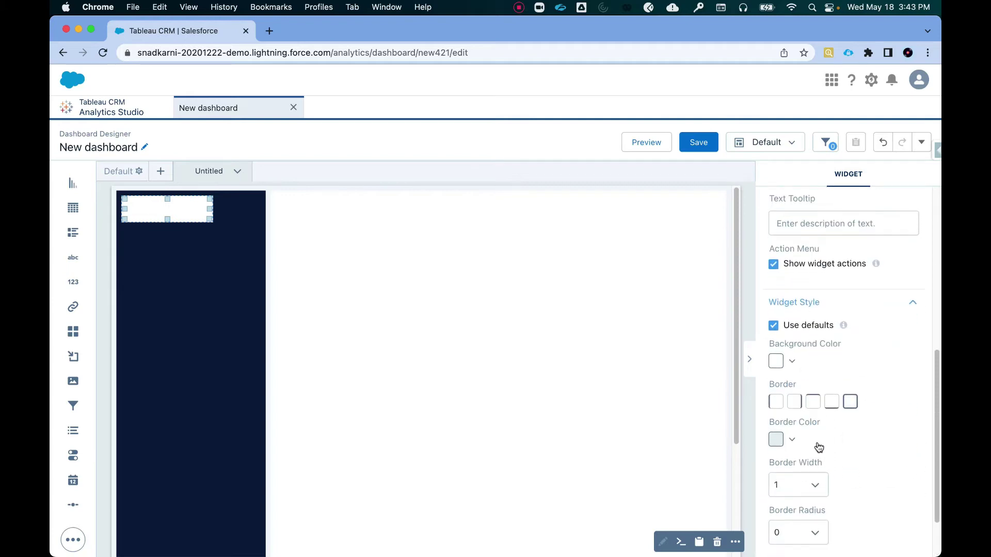
{"action": "left_click", "coordinate": [791, 357]}
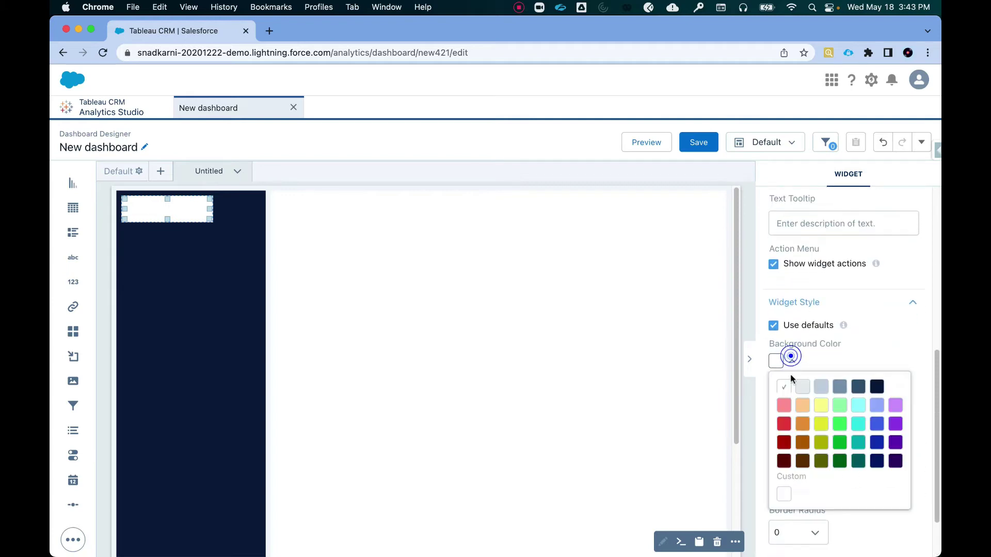
{"action": "left_click", "coordinate": [879, 391]}
{"action": "left_click", "coordinate": [194, 261]}
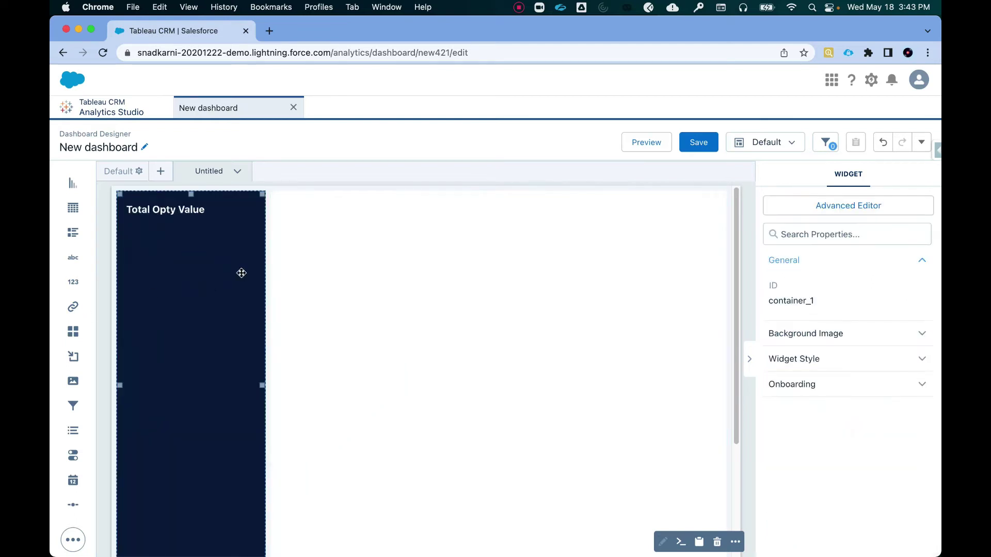
- Add an untitled number widget bound to Sum of Amount, shortened to $24.9M
{"action": "left_click_drag", "start_coordinate": [73, 284], "coordinate": [150, 244]}
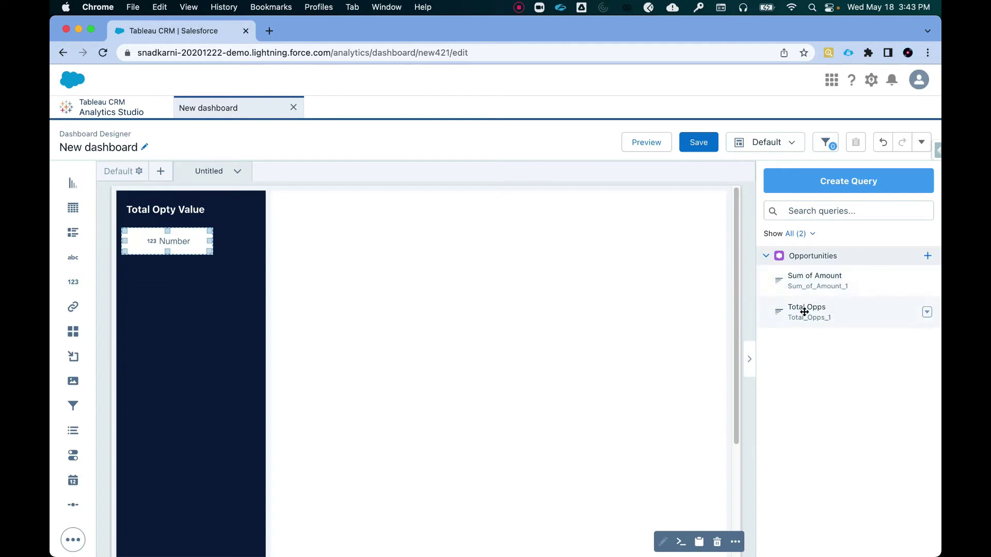
{"action": "left_click_drag", "start_coordinate": [825, 283], "coordinate": [171, 233]}
{"action": "triple_click", "coordinate": [849, 347]}
{"action": "key", "text": "BackSpace"}
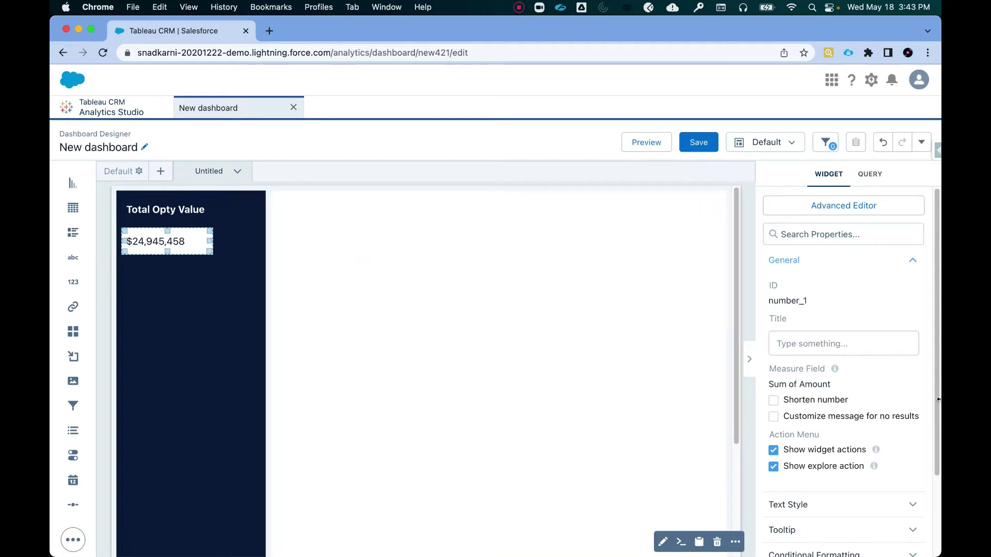
{"action": "left_click", "coordinate": [774, 401]}
- Give the number widget a navy background colour
{"action": "scroll", "coordinate": [880, 399], "scroll_direction": "down", "scroll_amount": 3}
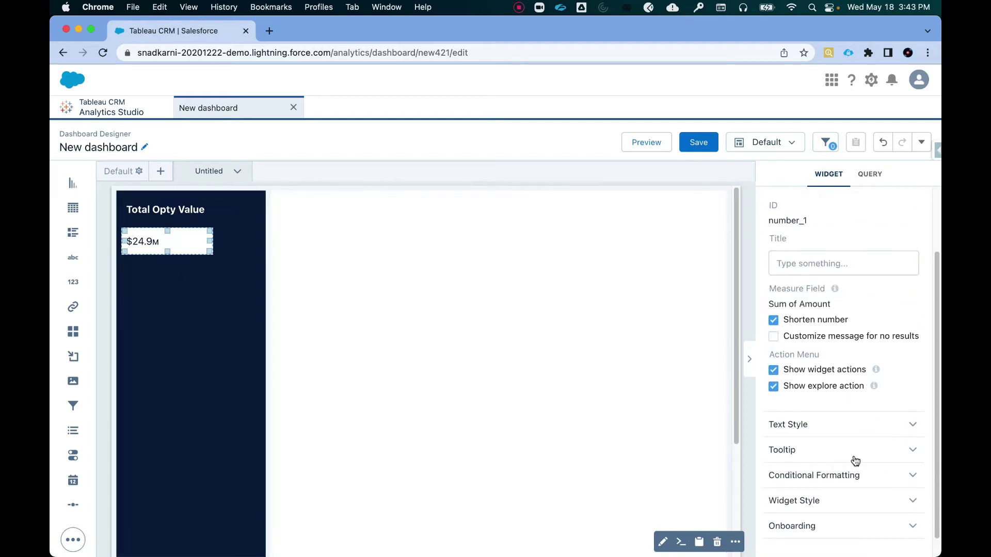
{"action": "left_click", "coordinate": [854, 496]}
{"action": "scroll", "coordinate": [801, 408], "scroll_direction": "down", "scroll_amount": 5}
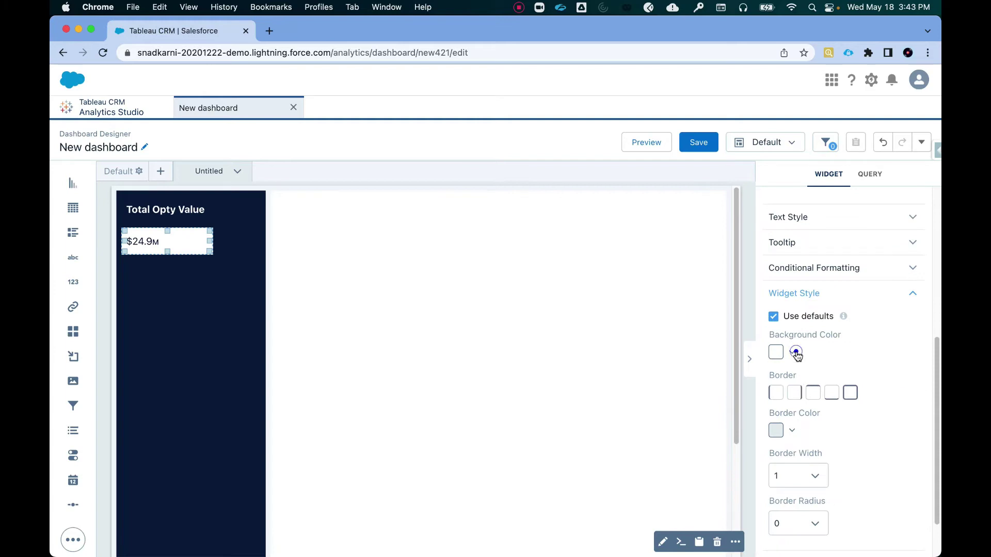
{"action": "left_click", "coordinate": [780, 354]}
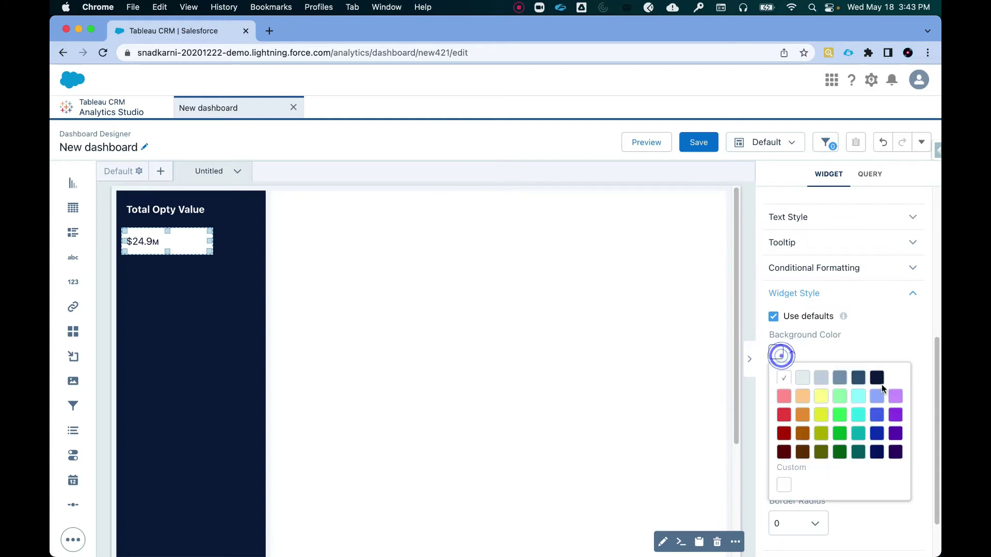
{"action": "left_click", "coordinate": [877, 378]}
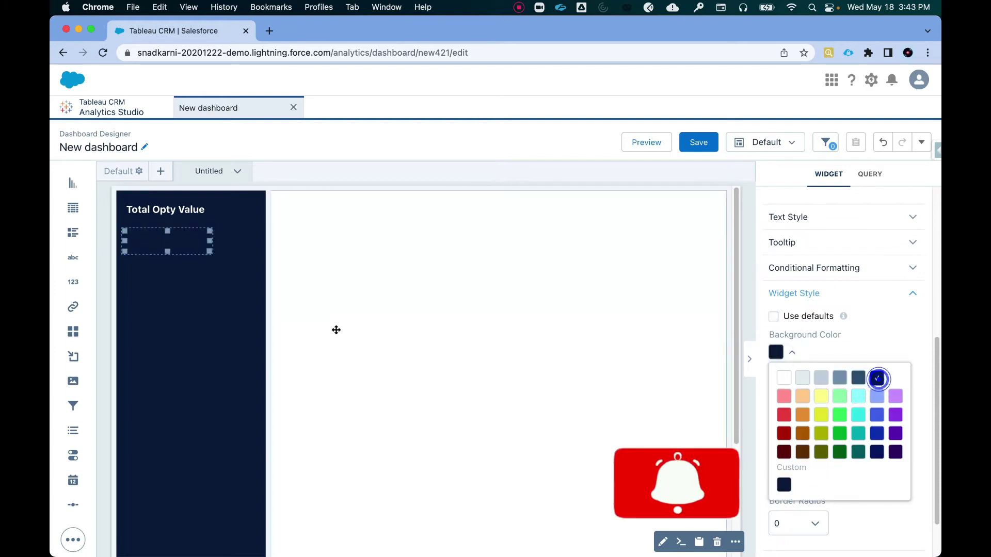
{"action": "left_click", "coordinate": [906, 330]}
- Set the $24.9M figure's Number Color to white
{"action": "scroll", "coordinate": [909, 352], "scroll_direction": "up", "scroll_amount": 5}
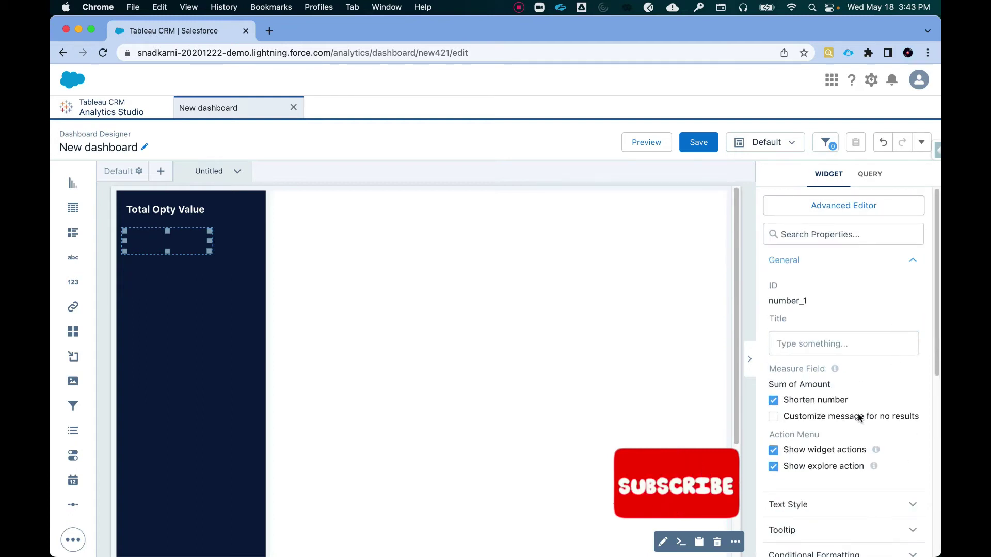
{"action": "scroll", "coordinate": [857, 414], "scroll_direction": "down", "scroll_amount": 2}
{"action": "left_click", "coordinate": [797, 417]}
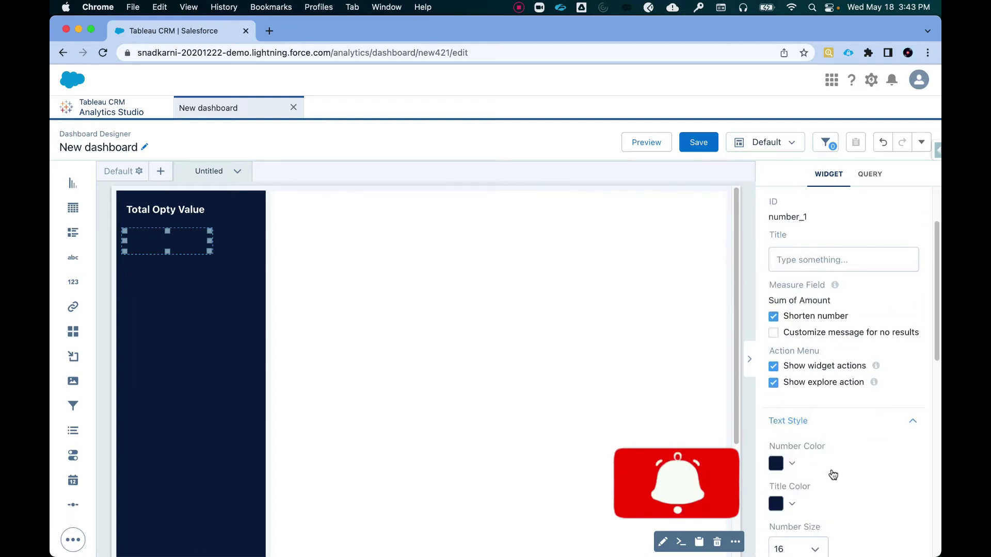
{"action": "scroll", "coordinate": [816, 444], "scroll_direction": "down", "scroll_amount": 2}
{"action": "left_click", "coordinate": [786, 382]}
{"action": "left_click", "coordinate": [783, 407]}
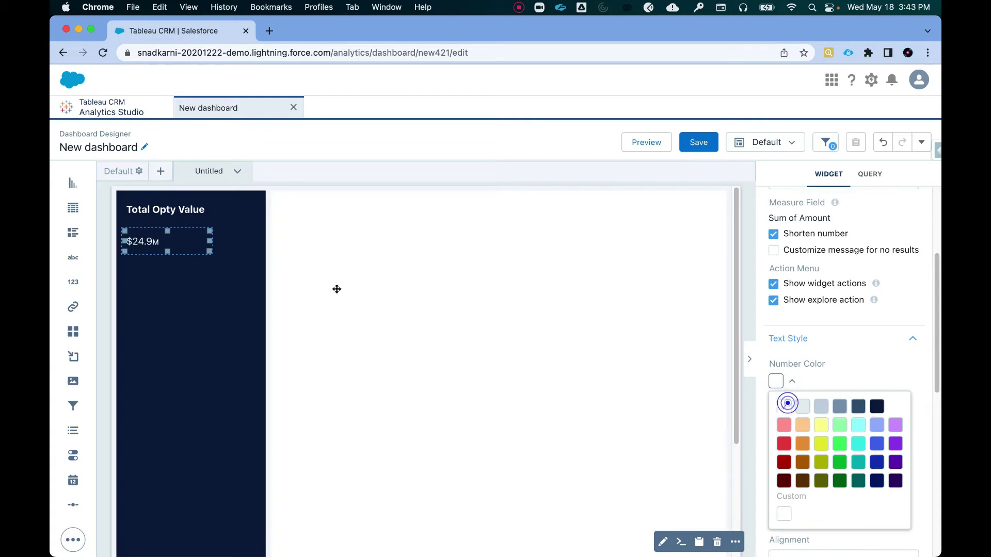
{"action": "left_click", "coordinate": [377, 289]}
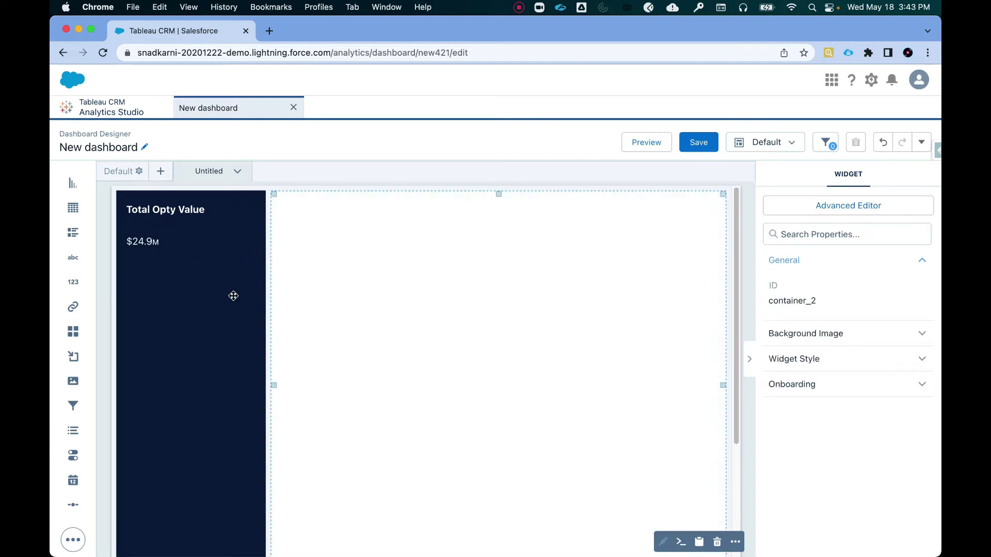
- Add a text widget below $24.9M labelled 'Total # of Optys' in white
{"action": "left_click_drag", "start_coordinate": [72, 269], "coordinate": [135, 293]}
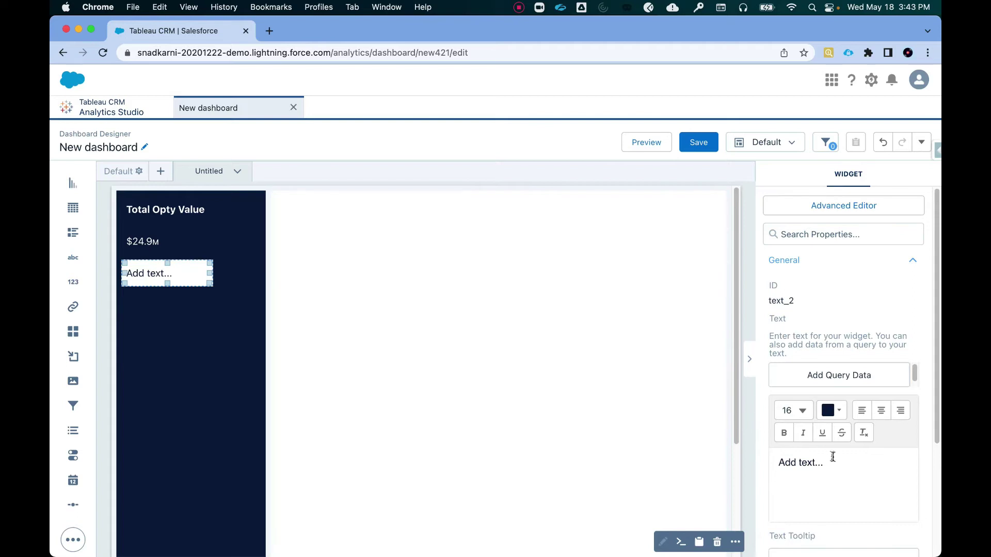
{"action": "left_click_drag", "start_coordinate": [833, 457], "coordinate": [733, 458]}
{"action": "key", "text": "BackSpace"}
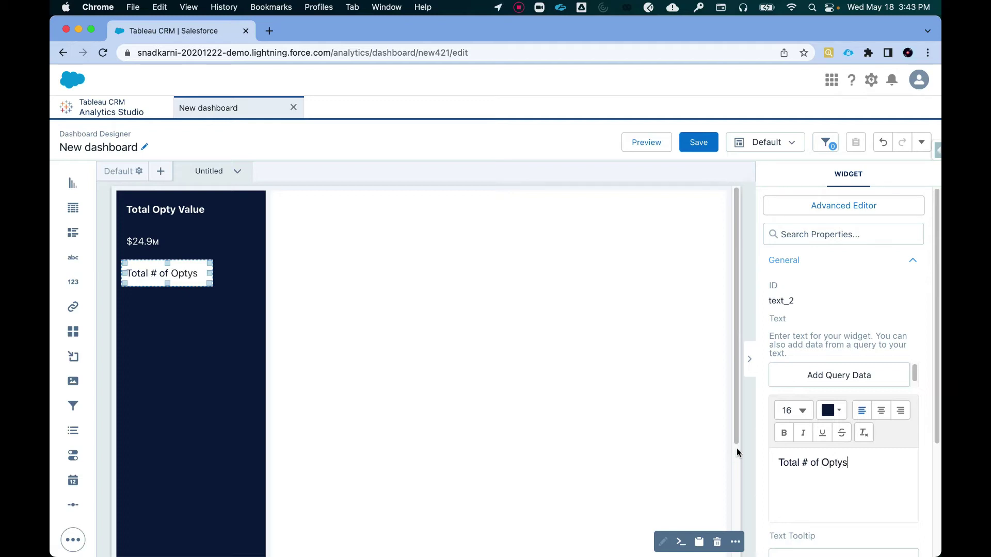
{"action": "triple_click", "coordinate": [888, 466]}
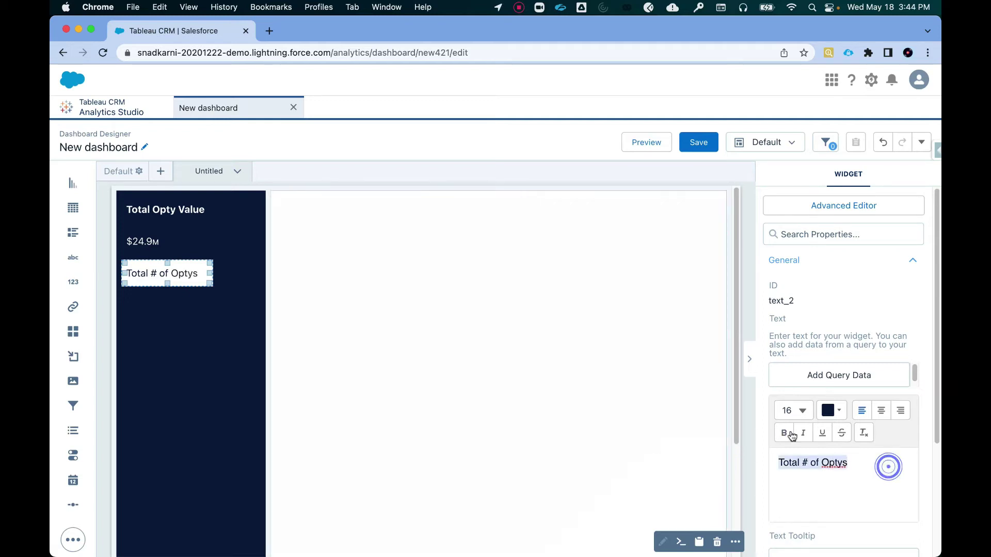
{"action": "left_click", "coordinate": [828, 412]}
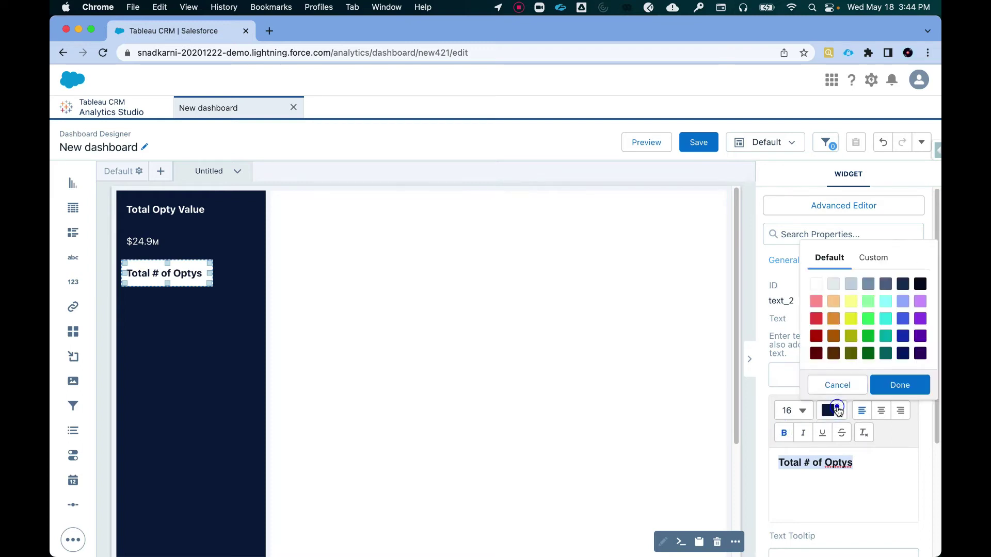
{"action": "left_click", "coordinate": [819, 287]}
{"action": "left_click", "coordinate": [900, 386]}
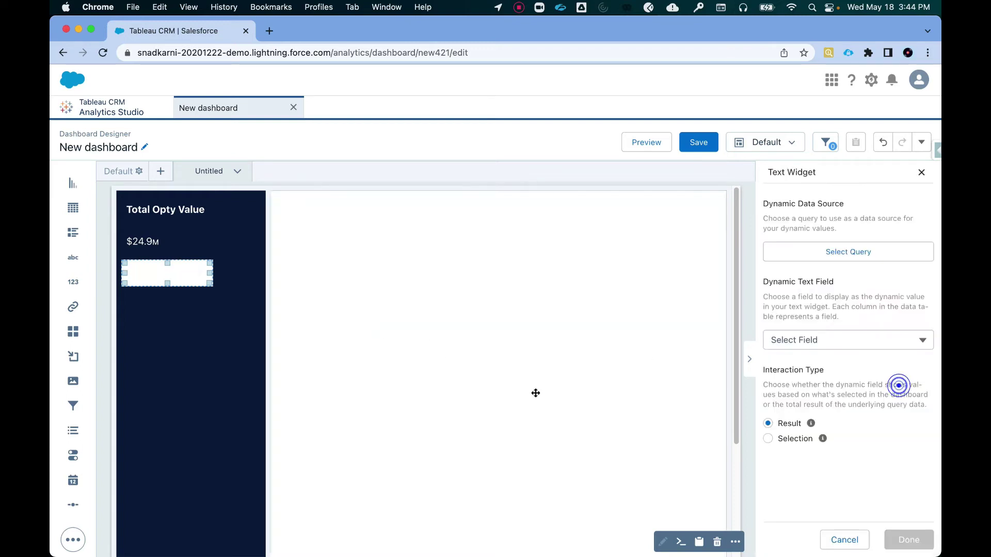
- Give the 'Total # of Optys' label a navy background colour
{"action": "left_click", "coordinate": [191, 281]}
{"action": "scroll", "coordinate": [841, 425], "scroll_direction": "down", "scroll_amount": 5}
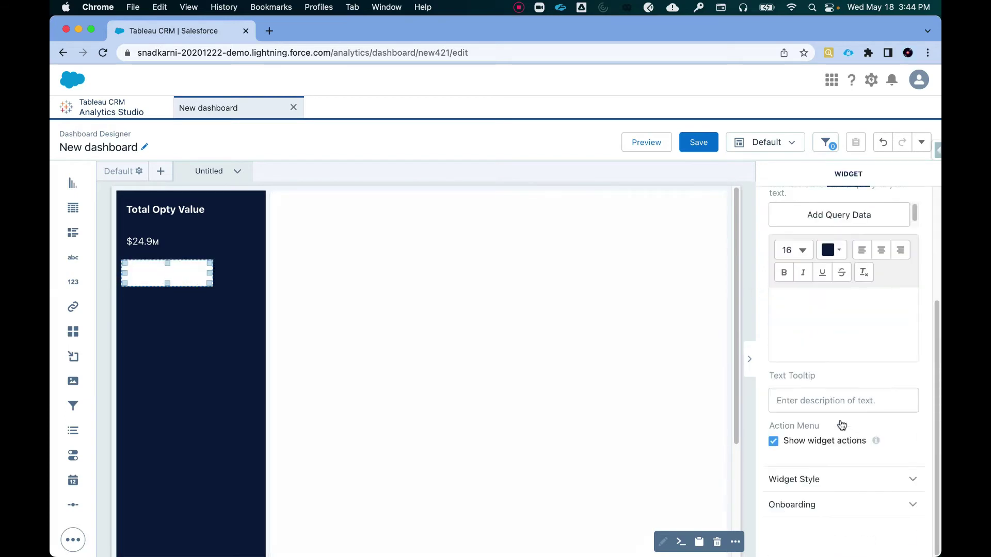
{"action": "left_click", "coordinate": [837, 479]}
{"action": "scroll", "coordinate": [826, 448], "scroll_direction": "down", "scroll_amount": 4}
{"action": "left_click", "coordinate": [792, 343]}
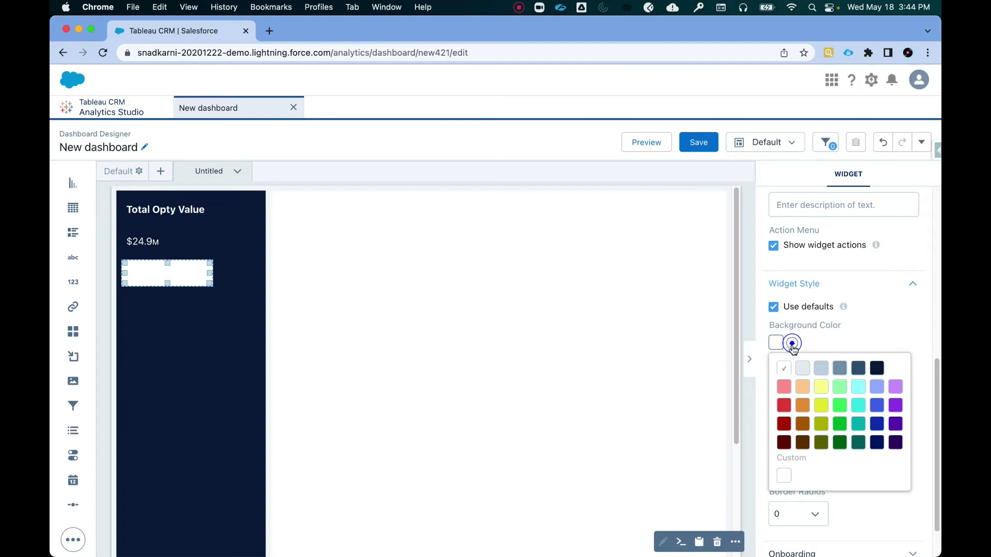
{"action": "left_click", "coordinate": [877, 368]}
{"action": "left_click", "coordinate": [181, 349]}
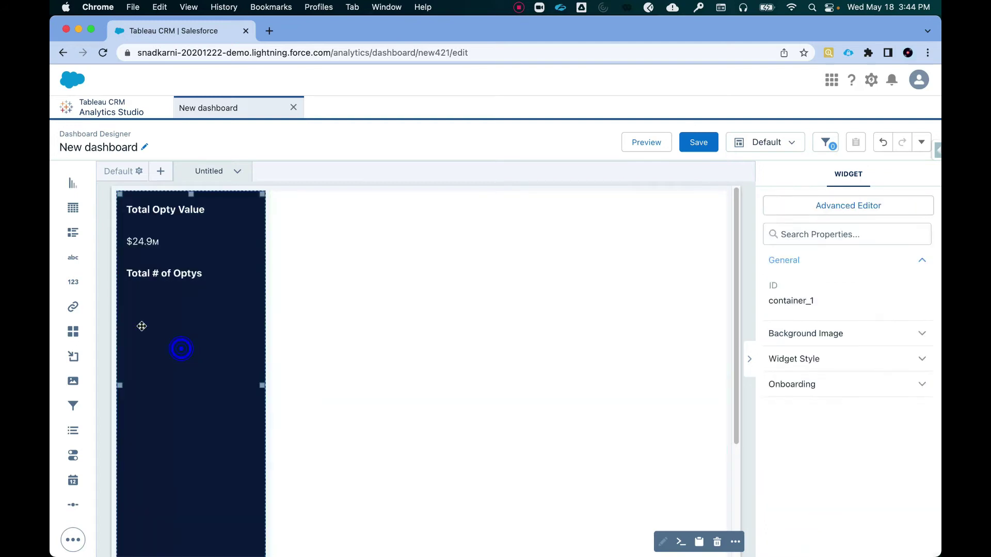
- Add an untitled number widget bound to Total Opps, showing 348 in white
{"action": "left_click_drag", "start_coordinate": [74, 283], "coordinate": [148, 320]}
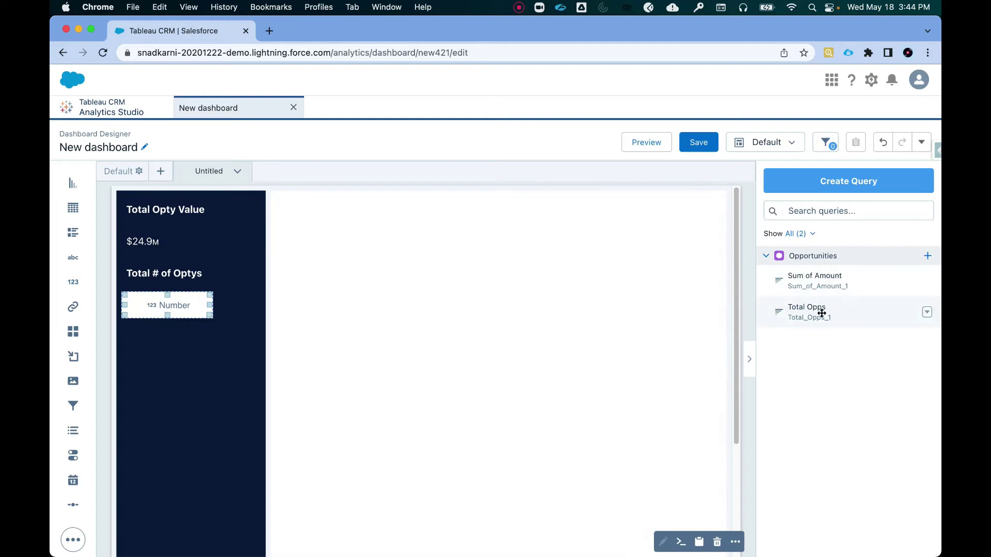
{"action": "left_click_drag", "start_coordinate": [820, 312], "coordinate": [166, 302]}
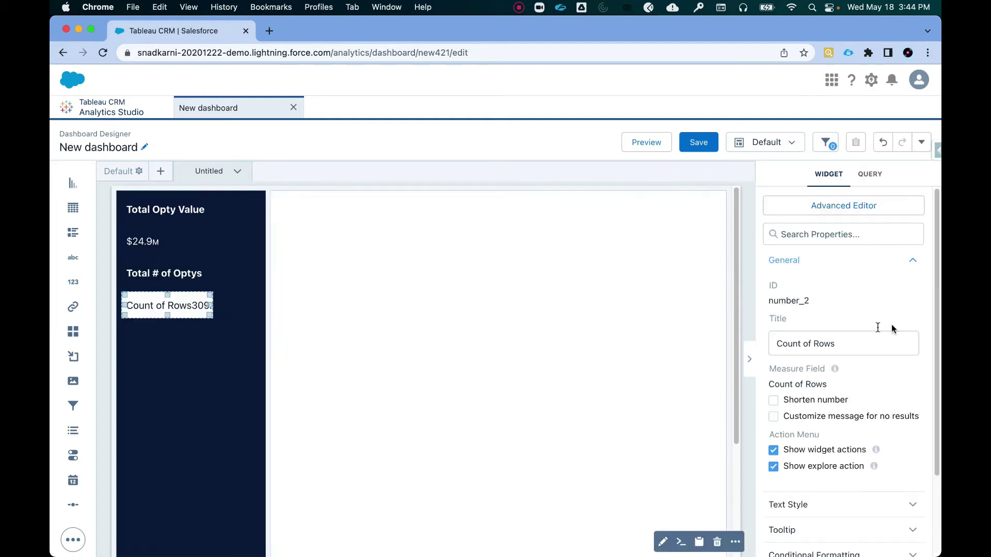
{"action": "left_click", "coordinate": [863, 342]}
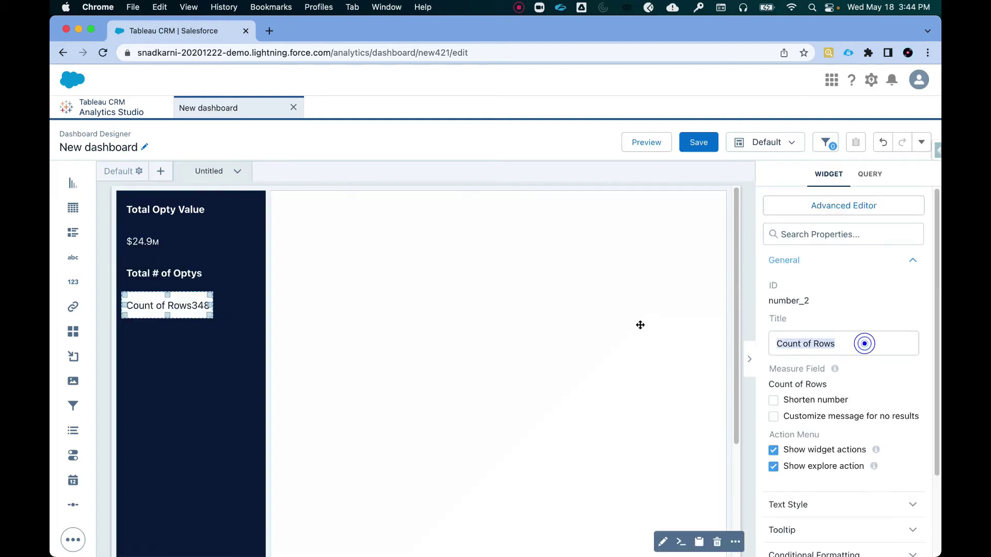
{"action": "scroll", "coordinate": [861, 408], "scroll_direction": "down", "scroll_amount": 3}
{"action": "left_click", "coordinate": [789, 403]}
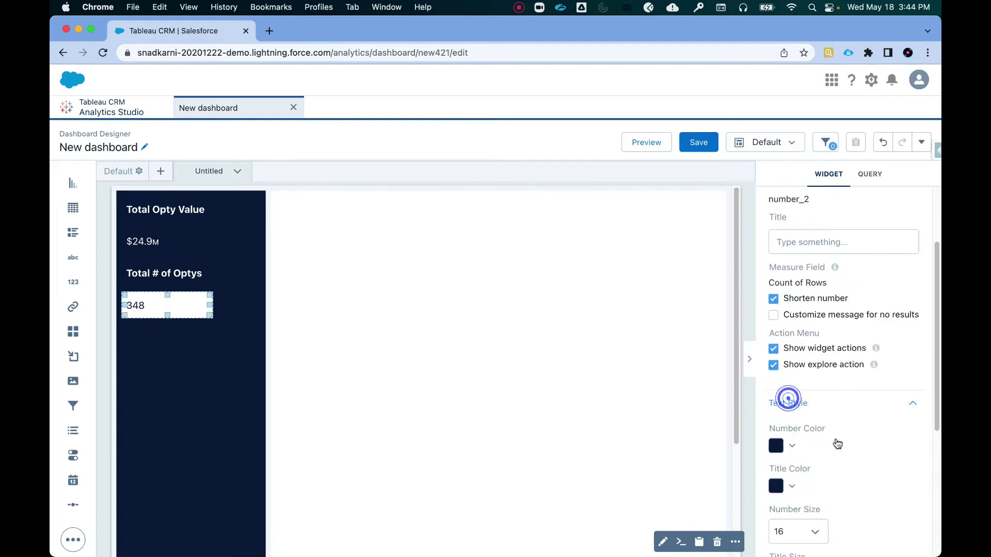
{"action": "left_click", "coordinate": [795, 446]}
{"action": "scroll", "coordinate": [842, 448], "scroll_direction": "down", "scroll_amount": 3}
{"action": "left_click", "coordinate": [842, 321]}
- Give the 348 number widget a navy background colour
{"action": "scroll", "coordinate": [846, 341], "scroll_direction": "down", "scroll_amount": 3}
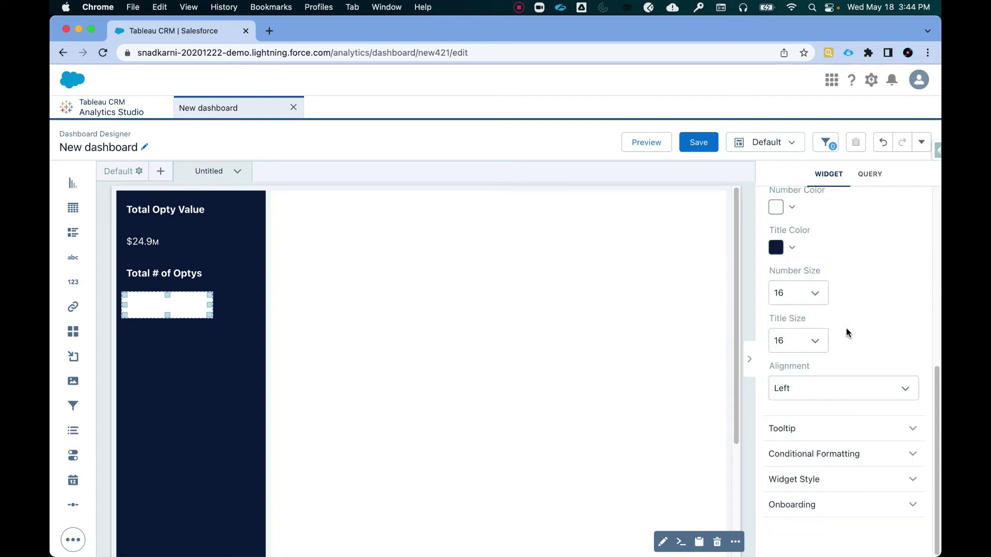
{"action": "left_click", "coordinate": [802, 480]}
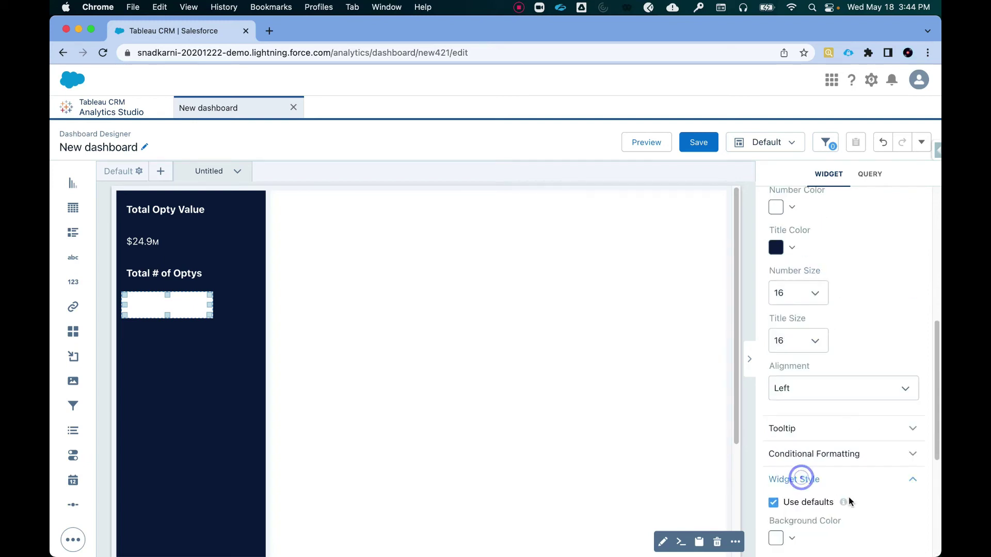
{"action": "scroll", "coordinate": [825, 477], "scroll_direction": "down", "scroll_amount": 2}
{"action": "left_click", "coordinate": [788, 453]}
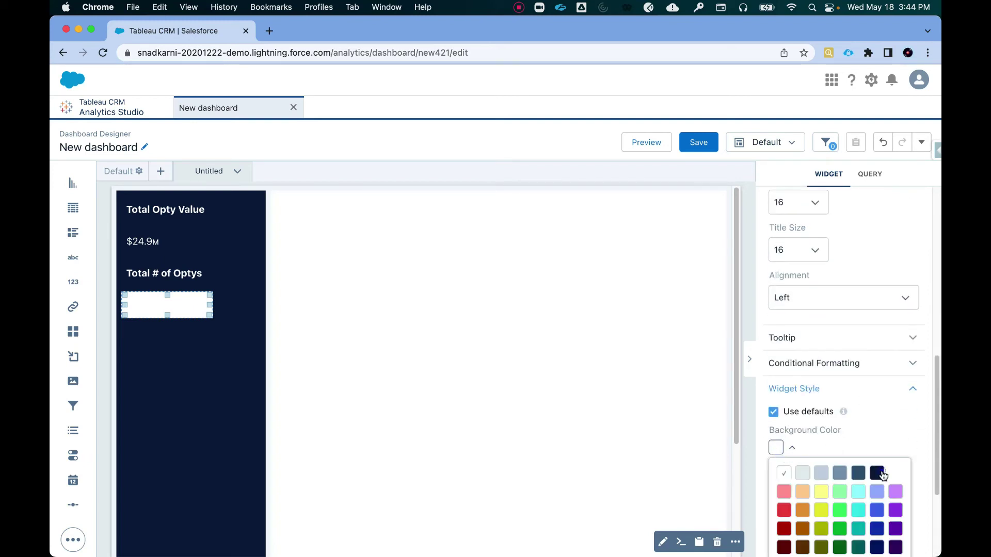
{"action": "left_click", "coordinate": [877, 474]}
{"action": "left_click", "coordinate": [212, 363]}
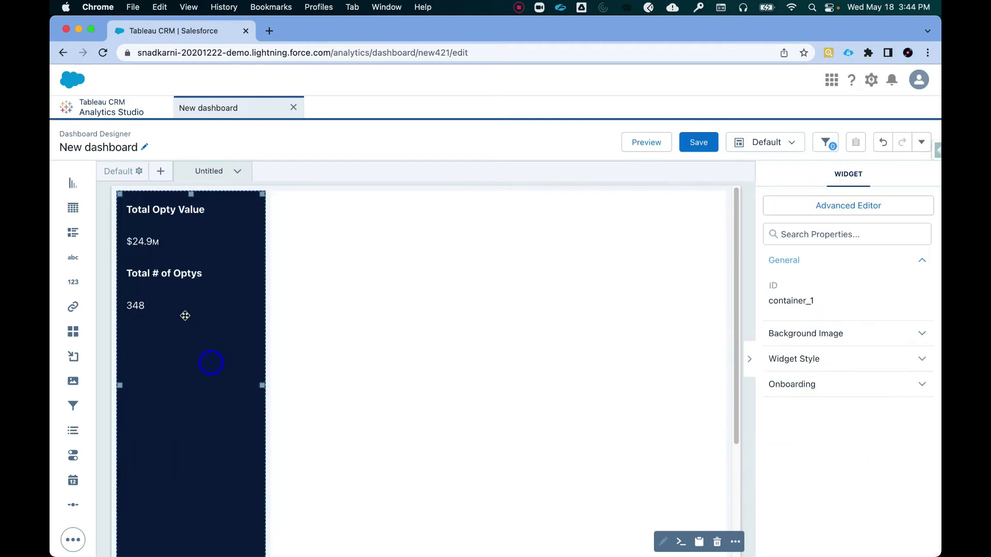
- Preview the dashboard, then return to edit mode
{"action": "left_click", "coordinate": [134, 307]}
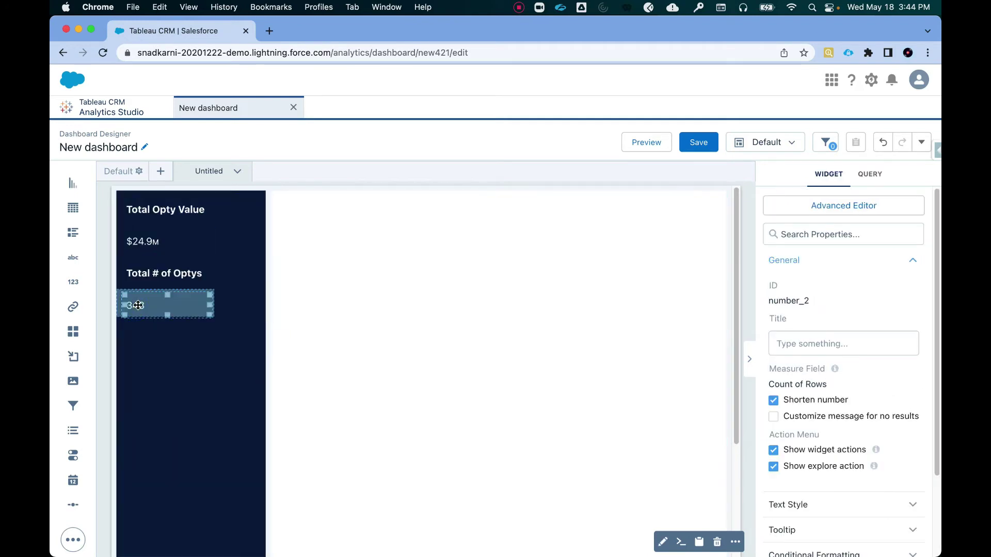
{"action": "left_click", "coordinate": [374, 352]}
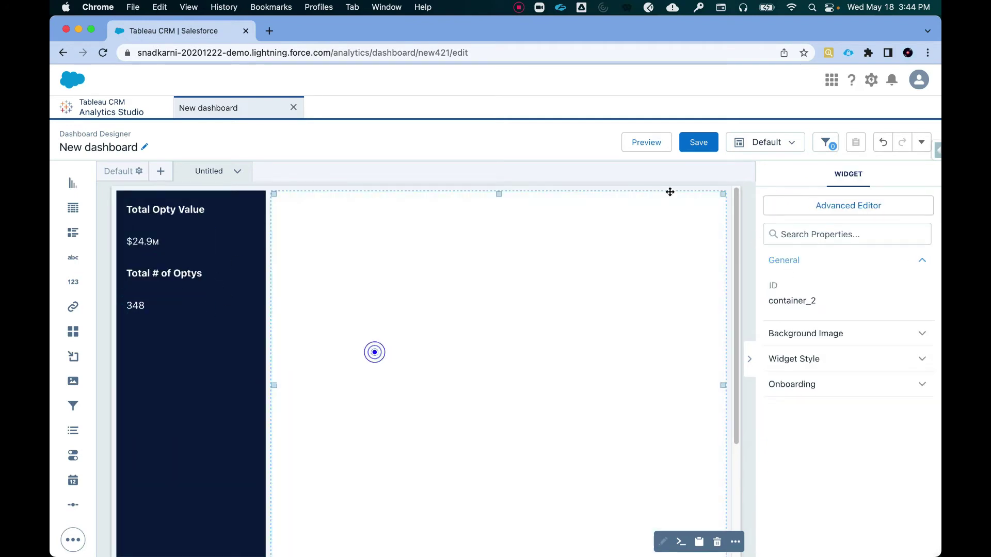
{"action": "left_click", "coordinate": [655, 140]}
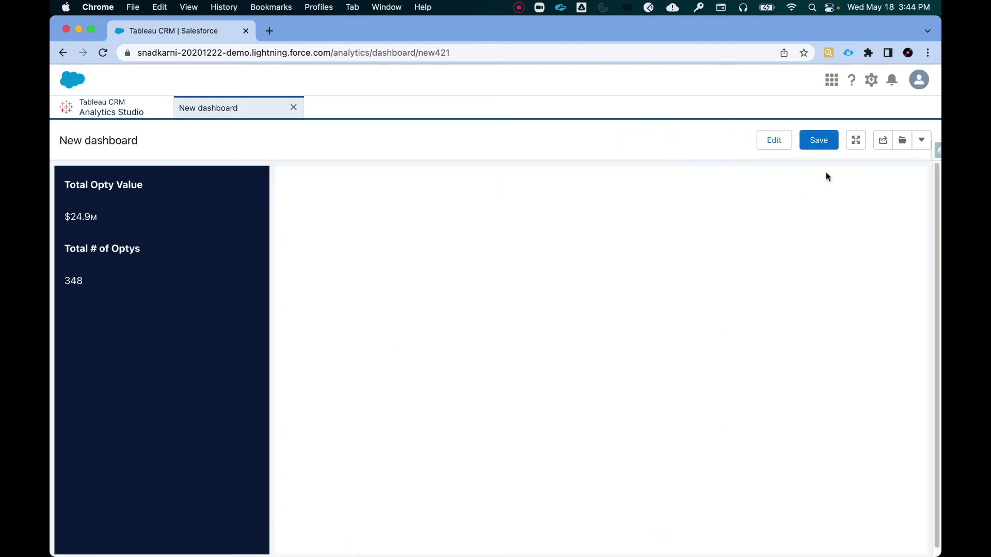
{"action": "left_click", "coordinate": [774, 140]}
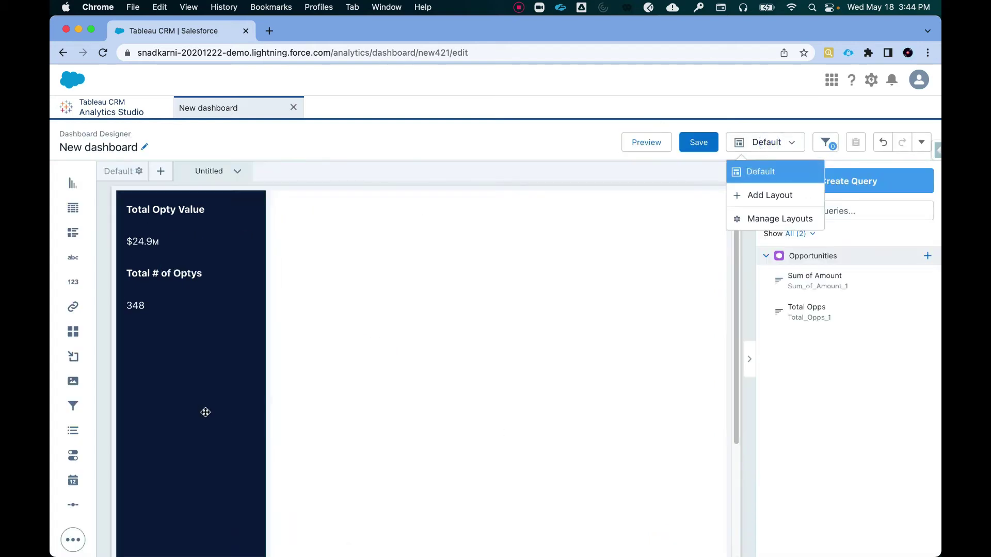
{"action": "left_click", "coordinate": [637, 171]}
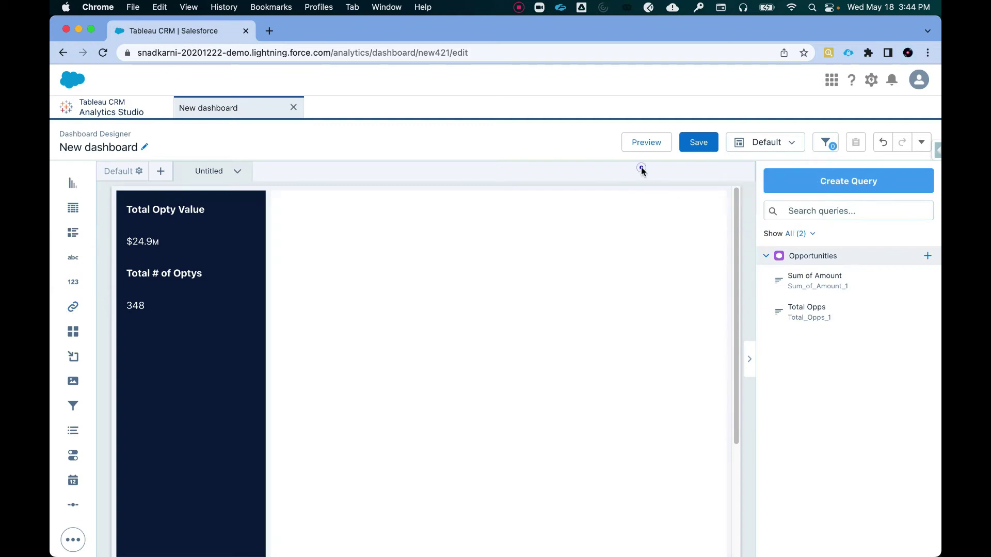
- Build an Opportunities query of SUM of Amount grouped by Account Type, sorted largest first
{"action": "left_click", "coordinate": [927, 258]}
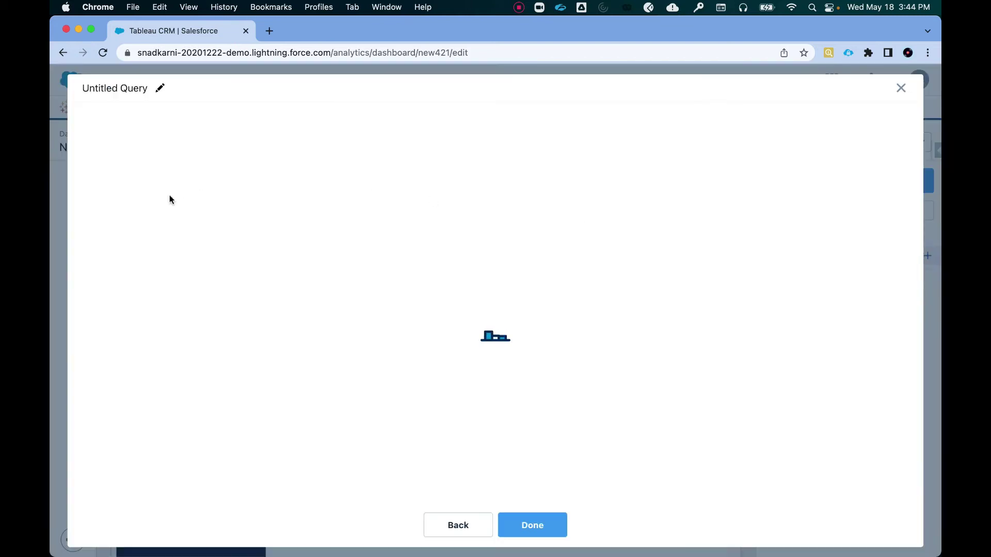
{"action": "left_click", "coordinate": [146, 254]}
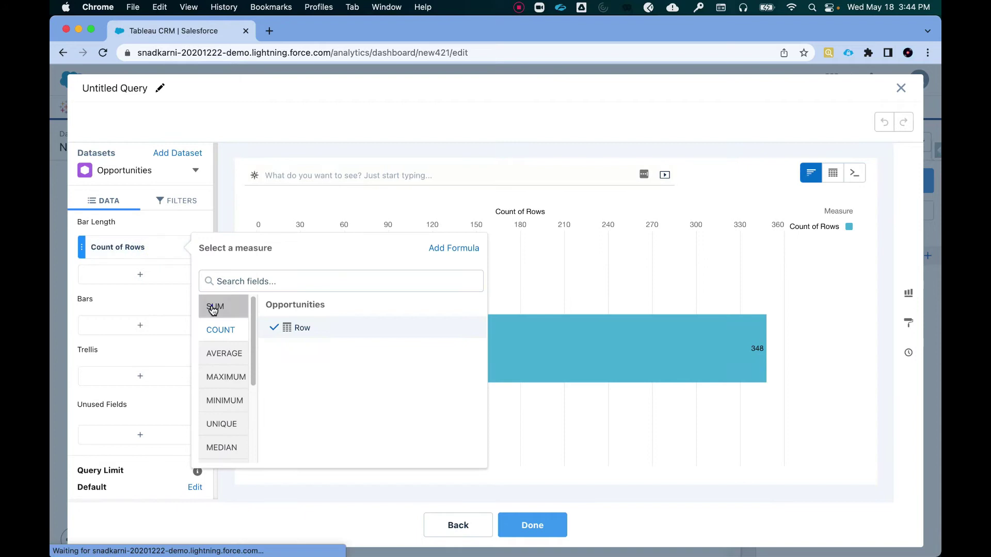
{"action": "left_click", "coordinate": [215, 307]}
{"action": "left_click", "coordinate": [308, 371]}
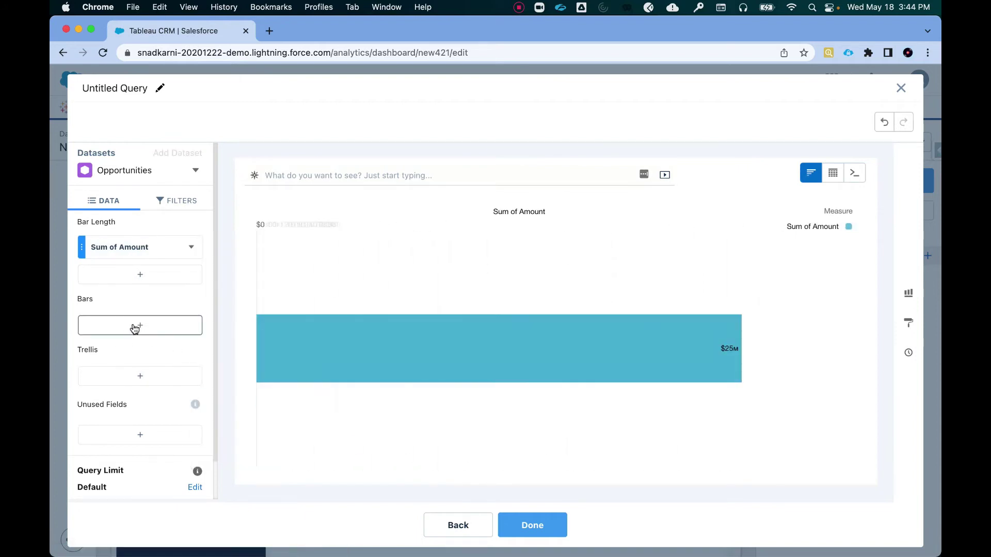
{"action": "left_click", "coordinate": [133, 324]}
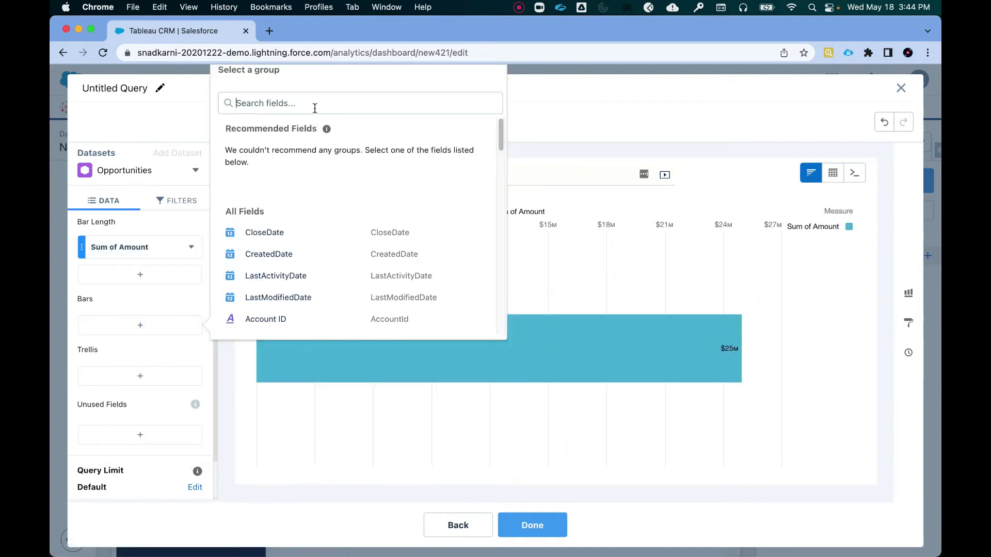
{"action": "left_click", "coordinate": [315, 107]}
{"action": "type", "text": "account typ"}
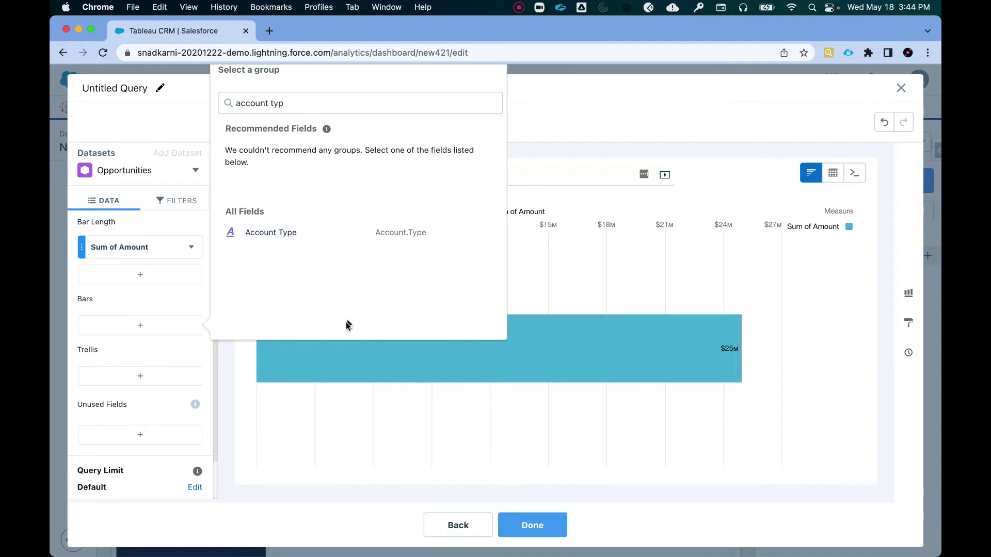
{"action": "left_click", "coordinate": [283, 233]}
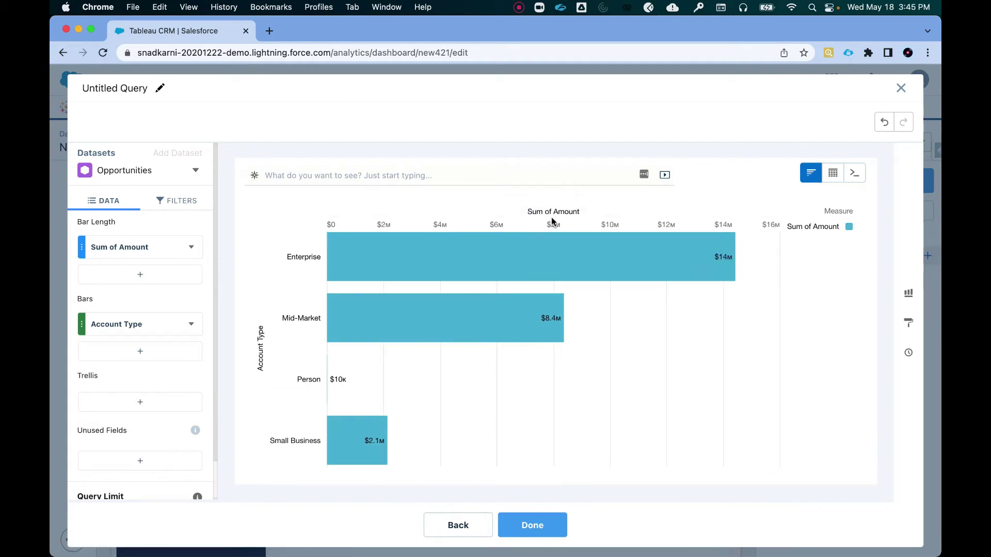
{"action": "left_click", "coordinate": [554, 217]}
{"action": "left_click", "coordinate": [537, 529]}
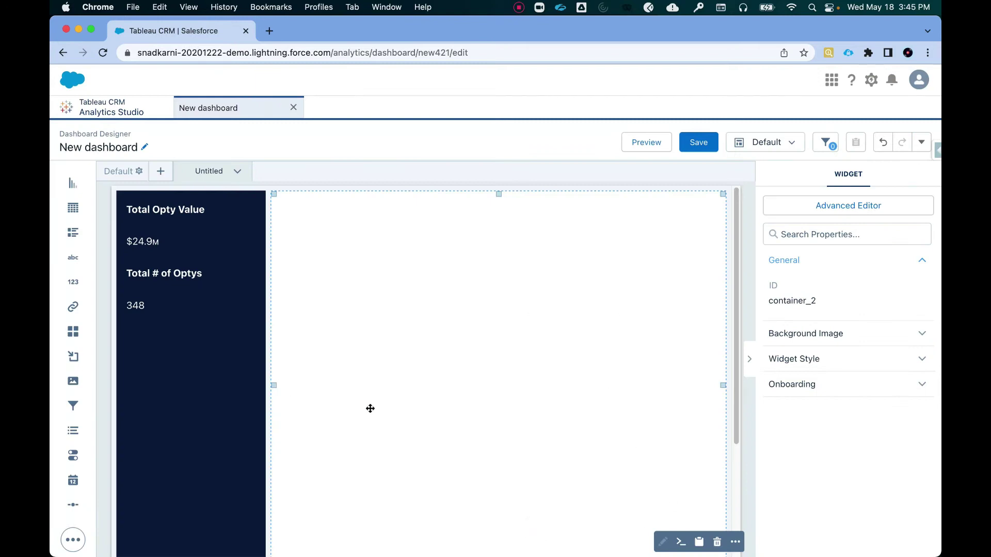
- Place the Account_Type_1 chart in the navy panel and apply the Bluegrass Dark theme
{"action": "left_click", "coordinate": [450, 400]}
{"action": "left_click", "coordinate": [631, 175]}
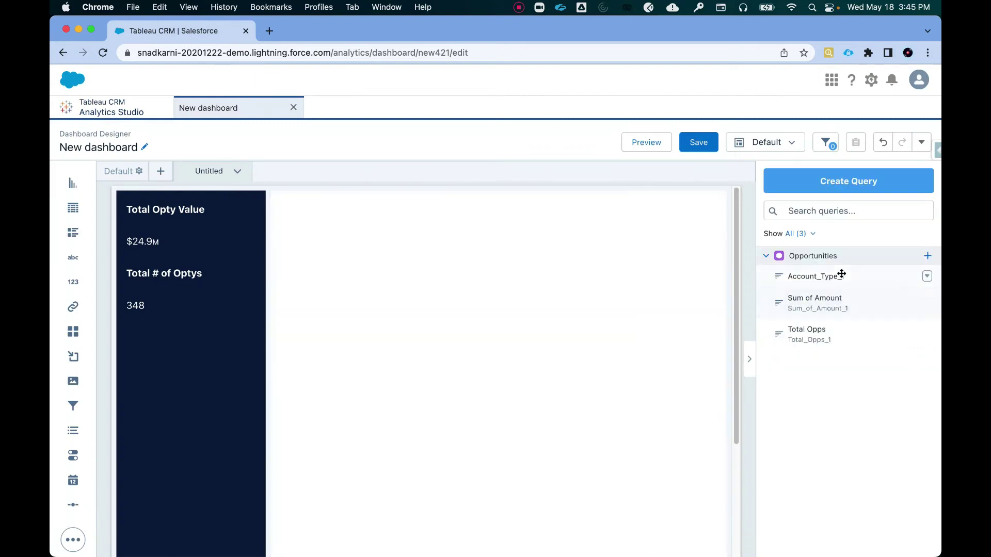
{"action": "left_click_drag", "start_coordinate": [509, 304], "coordinate": [202, 420]}
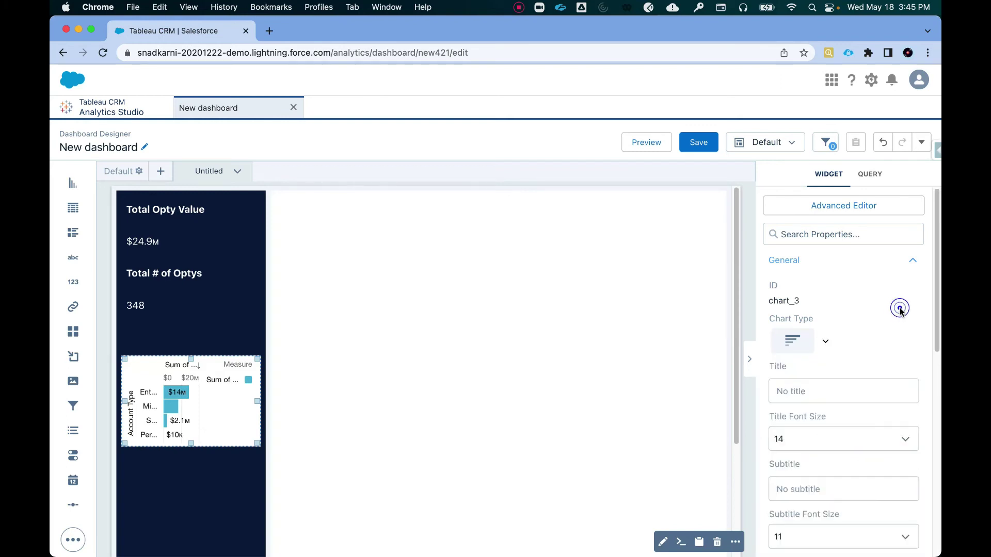
{"action": "scroll", "coordinate": [896, 339], "scroll_direction": "down", "scroll_amount": 4}
{"action": "left_click", "coordinate": [823, 439]}
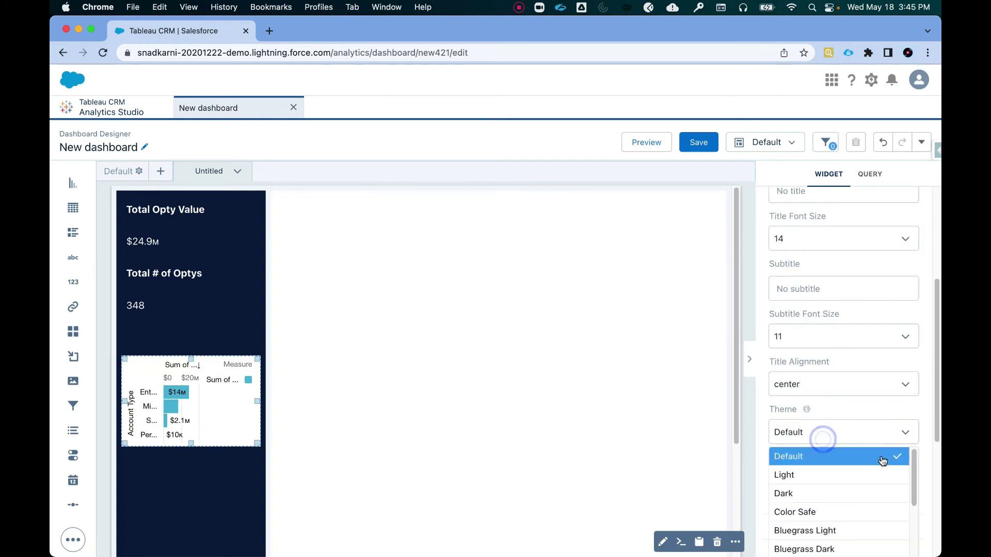
{"action": "scroll", "coordinate": [883, 467], "scroll_direction": "down", "scroll_amount": 1}
{"action": "scroll", "coordinate": [836, 541], "scroll_direction": "down", "scroll_amount": 1}
{"action": "left_click", "coordinate": [837, 516]}
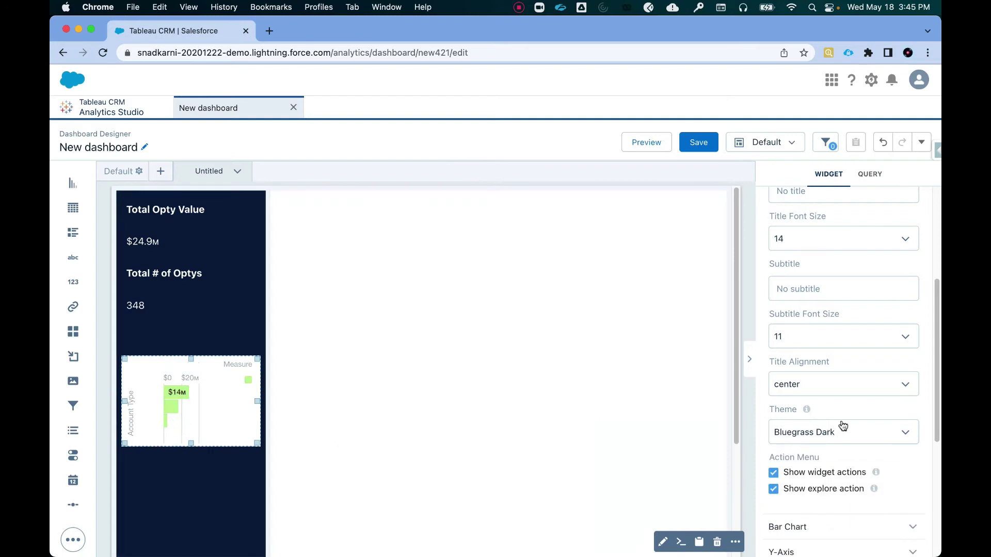
- Set the chart's widget background colour to navy
{"action": "scroll", "coordinate": [889, 516], "scroll_direction": "down", "scroll_amount": 3}
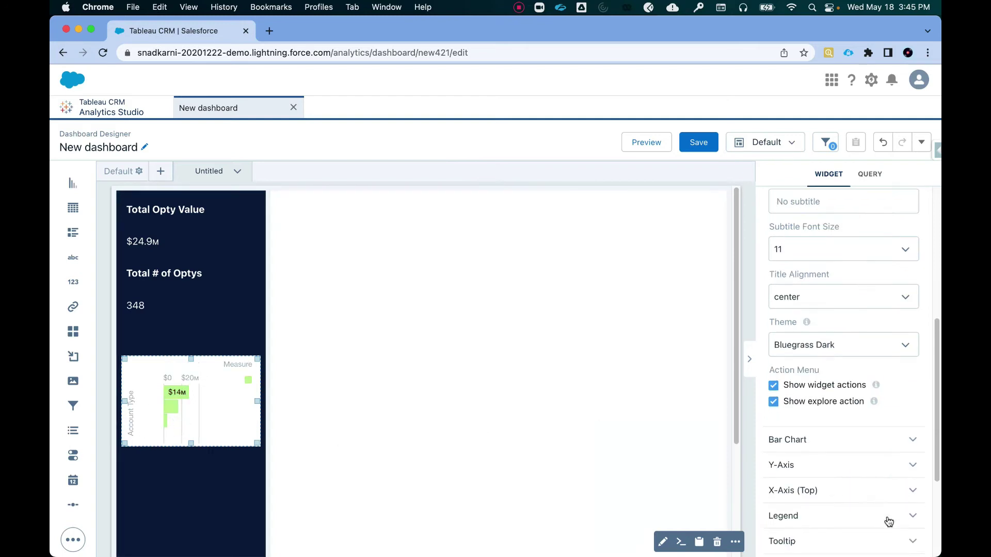
{"action": "scroll", "coordinate": [889, 521], "scroll_direction": "down", "scroll_amount": 3}
{"action": "scroll", "coordinate": [851, 490], "scroll_direction": "down", "scroll_amount": 3}
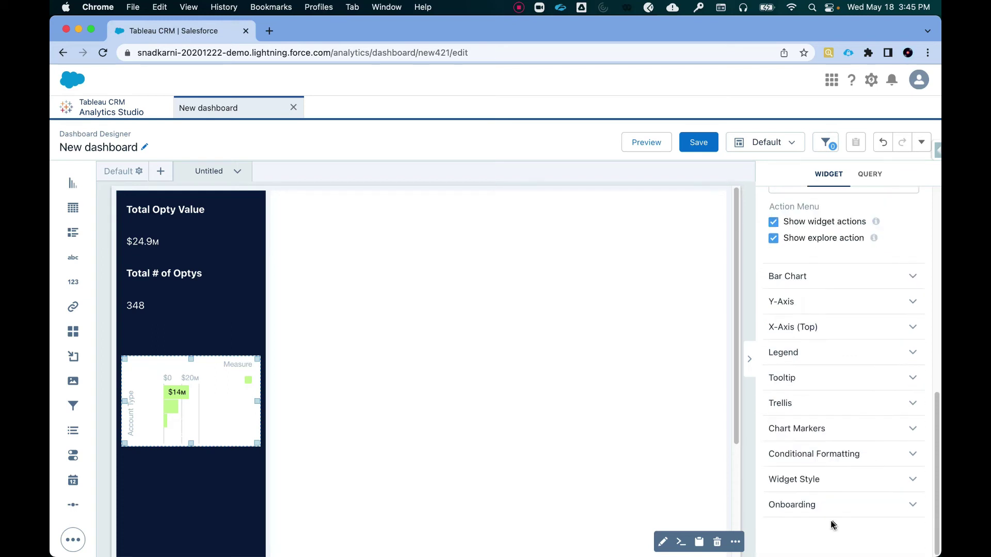
{"action": "left_click", "coordinate": [842, 486]}
{"action": "scroll", "coordinate": [853, 509], "scroll_direction": "down", "scroll_amount": 1}
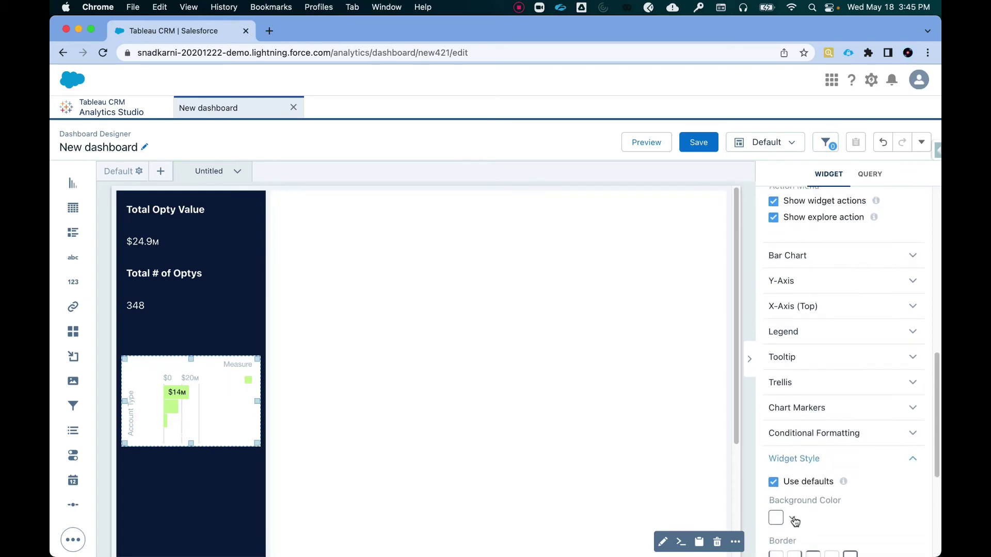
{"action": "left_click", "coordinate": [794, 516]}
{"action": "left_click", "coordinate": [877, 544]}
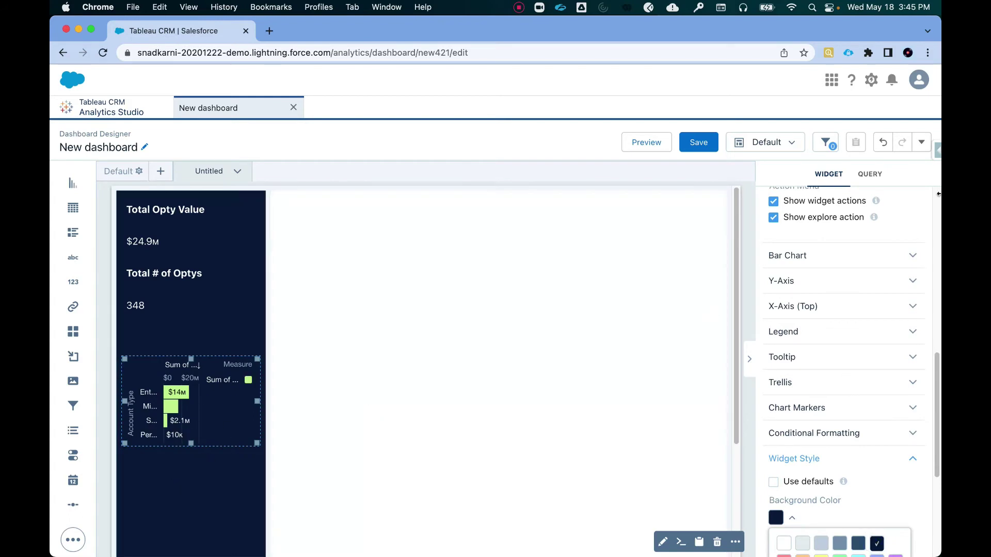
- Show account-type labels on the axes while hiding the X and Y axis titles
{"action": "left_click", "coordinate": [797, 280]}
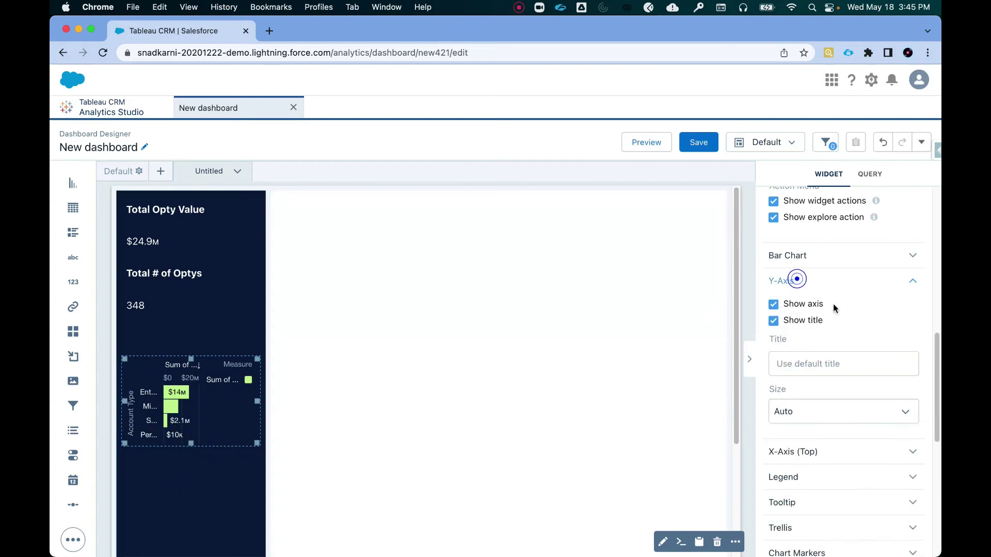
{"action": "left_click", "coordinate": [800, 306]}
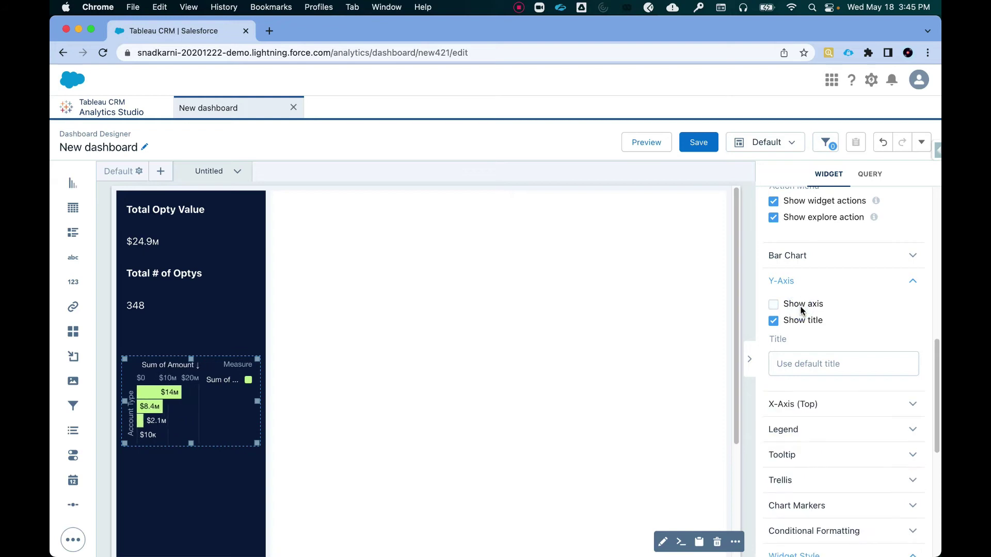
{"action": "left_click", "coordinate": [818, 409]}
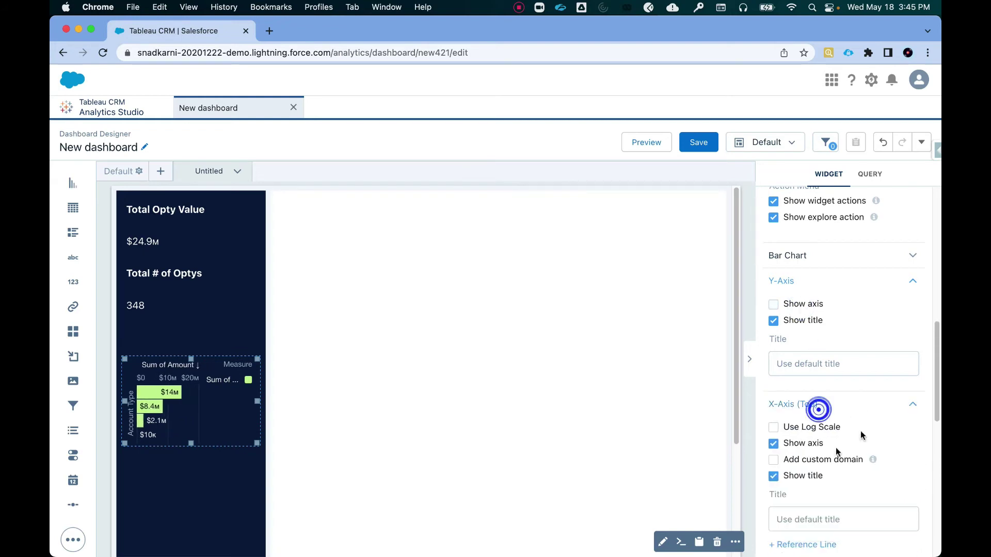
{"action": "left_click", "coordinate": [809, 445]}
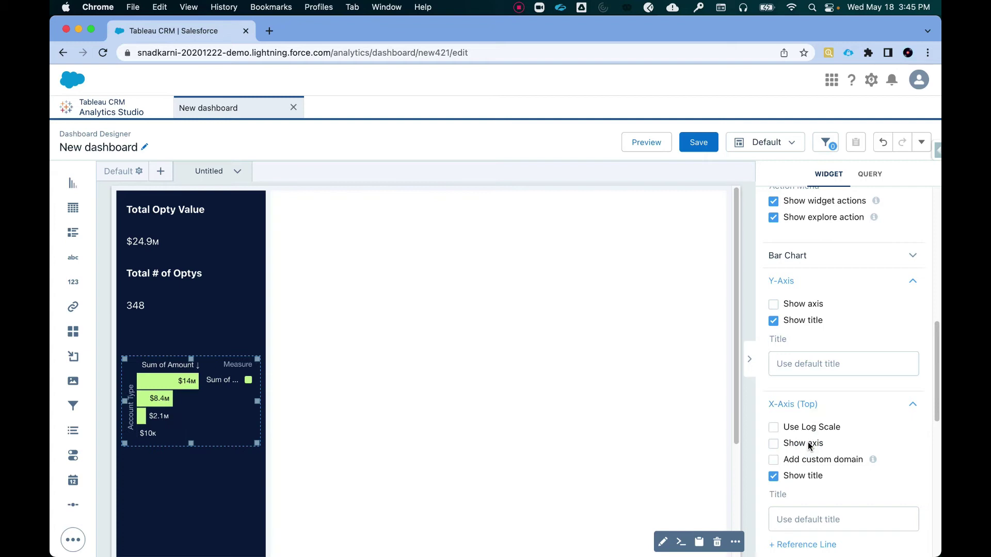
{"action": "left_click", "coordinate": [808, 445]}
{"action": "left_click", "coordinate": [801, 474]}
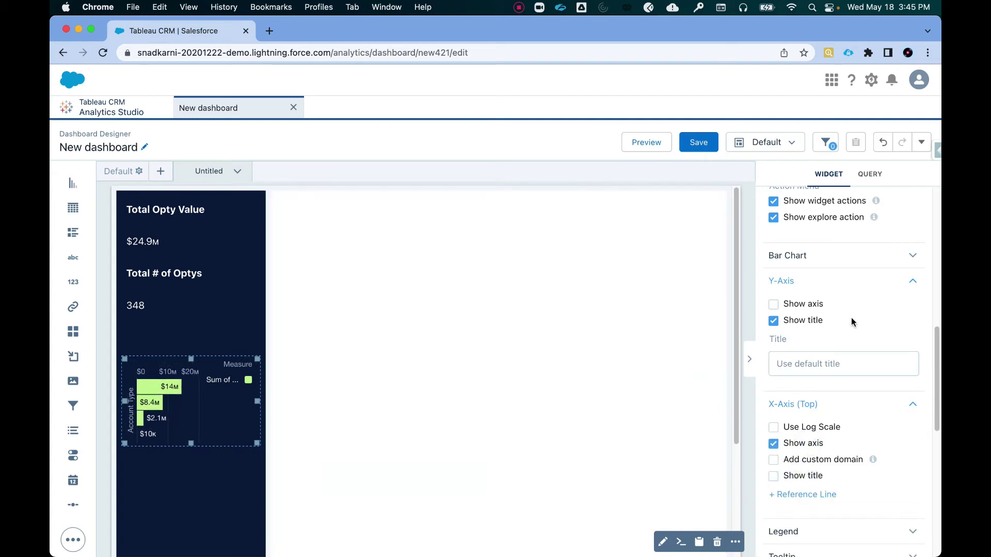
{"action": "double_click", "coordinate": [811, 305]}
{"action": "left_click", "coordinate": [813, 306]}
{"action": "left_click", "coordinate": [789, 320]}
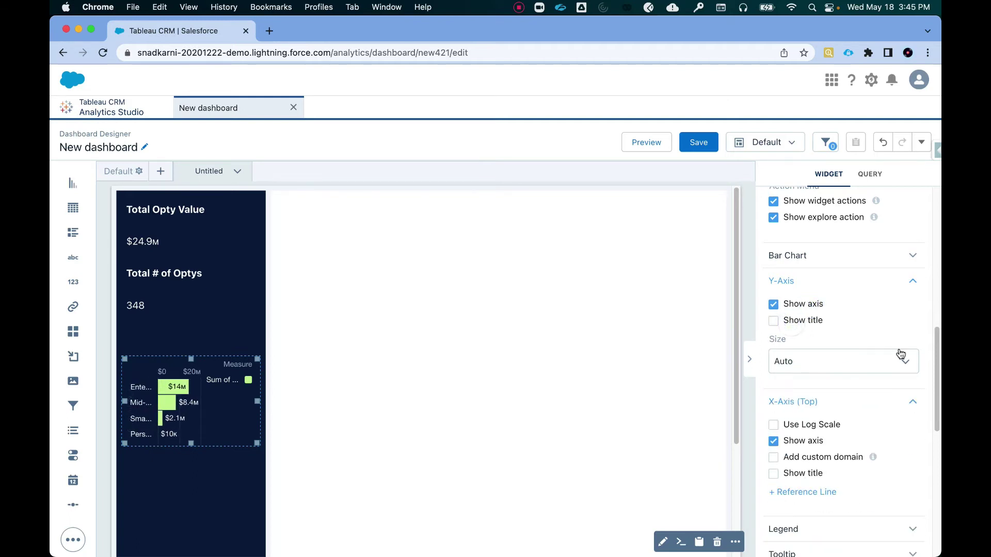
- Hide the legend and stretch the bar chart down to fill the navy panel
{"action": "scroll", "coordinate": [893, 451], "scroll_direction": "down", "scroll_amount": 2}
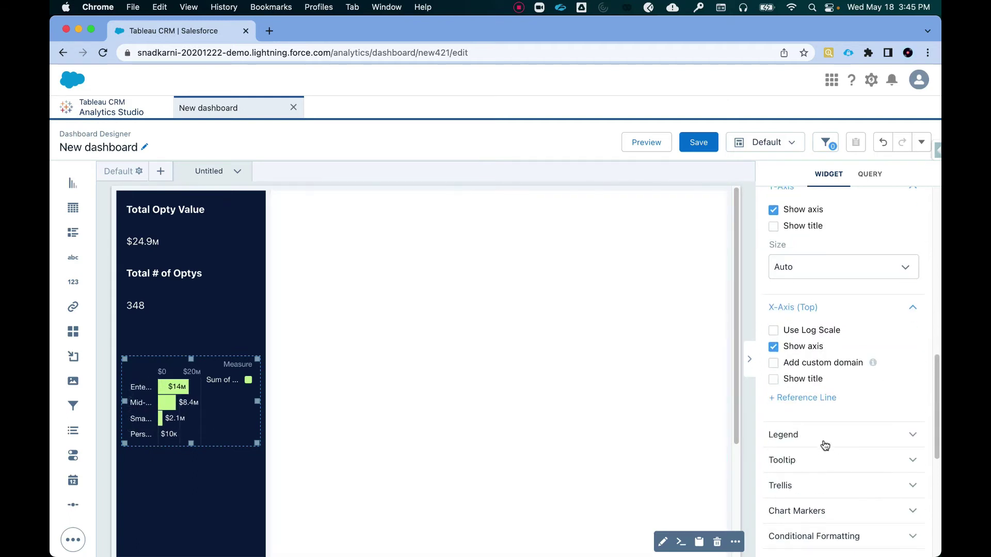
{"action": "left_click", "coordinate": [822, 434]}
{"action": "left_click", "coordinate": [809, 458]}
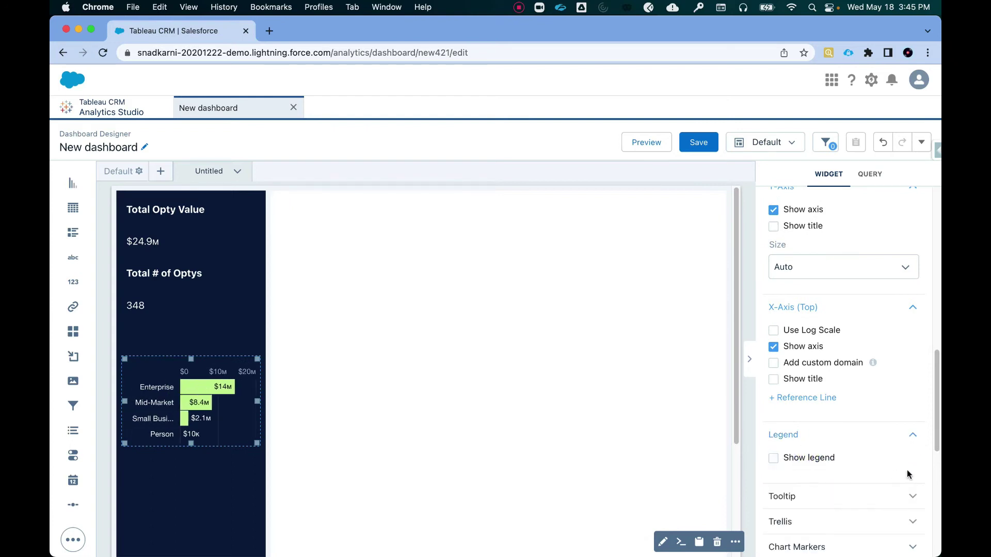
{"action": "left_click_drag", "start_coordinate": [189, 444], "coordinate": [183, 533]}
{"action": "left_click_drag", "start_coordinate": [257, 490], "coordinate": [257, 493]}
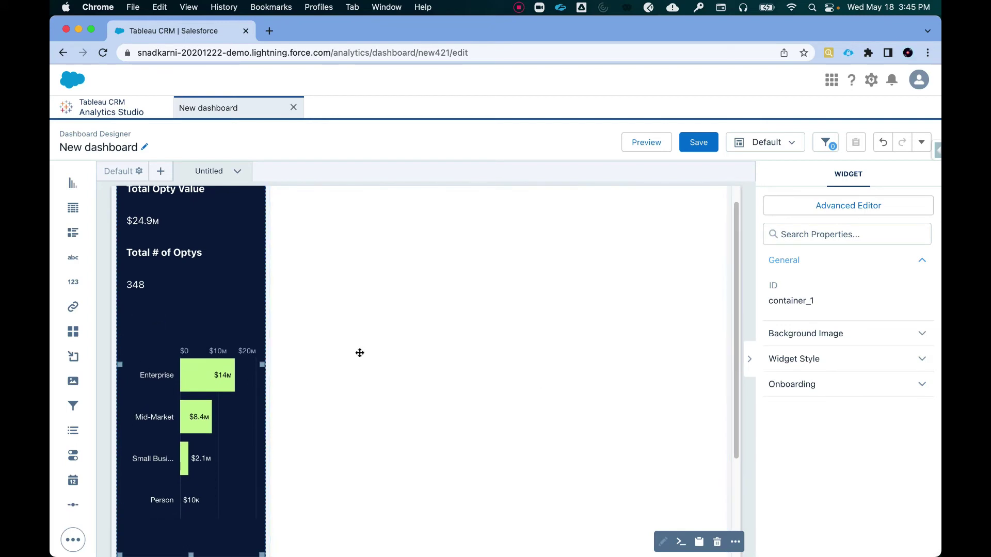
- Title the bar chart 'Amount by Account Type' at font size 18, then preview the dashboard
{"action": "left_click", "coordinate": [646, 142]}
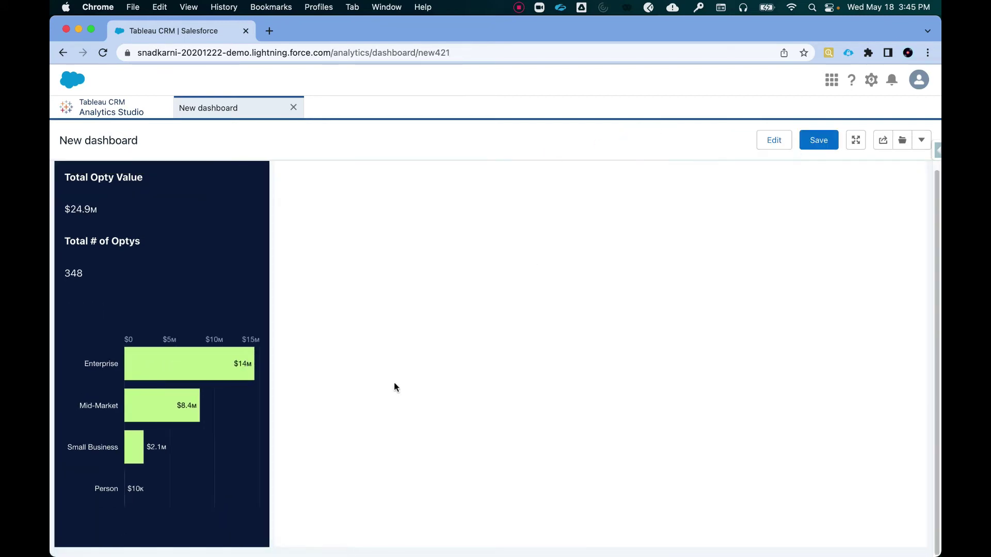
{"action": "left_click", "coordinate": [780, 138]}
{"action": "left_click", "coordinate": [172, 395]}
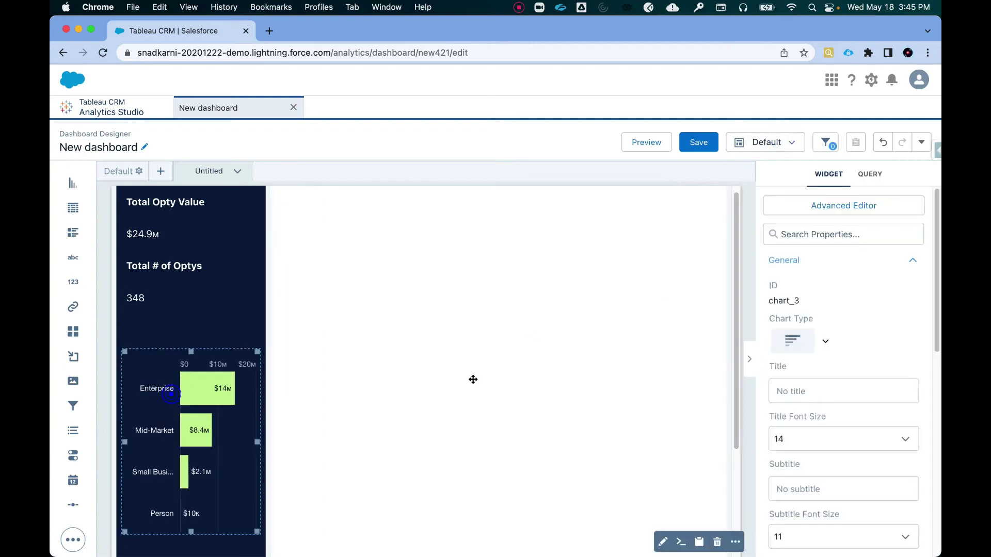
{"action": "left_click", "coordinate": [842, 400]}
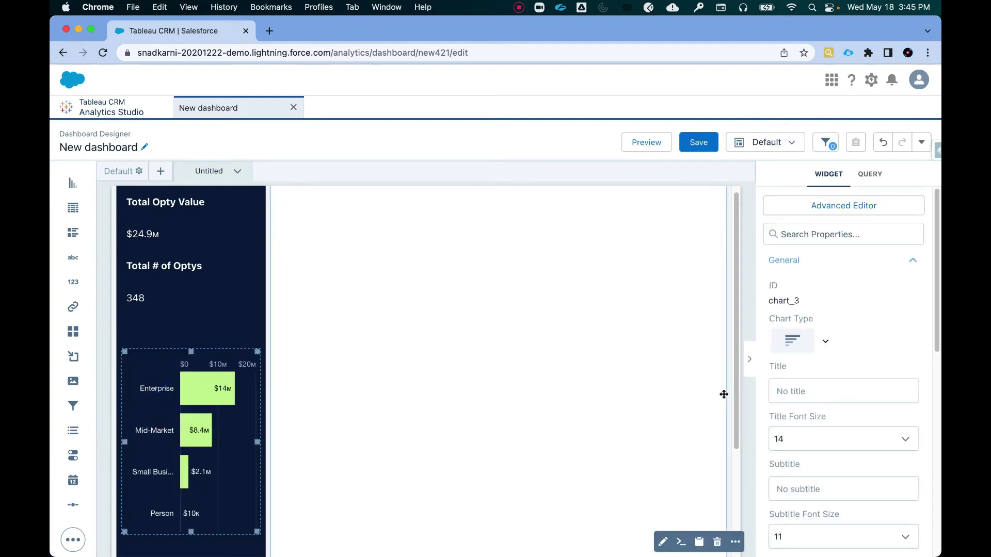
{"action": "type", "text": "Amount by"}
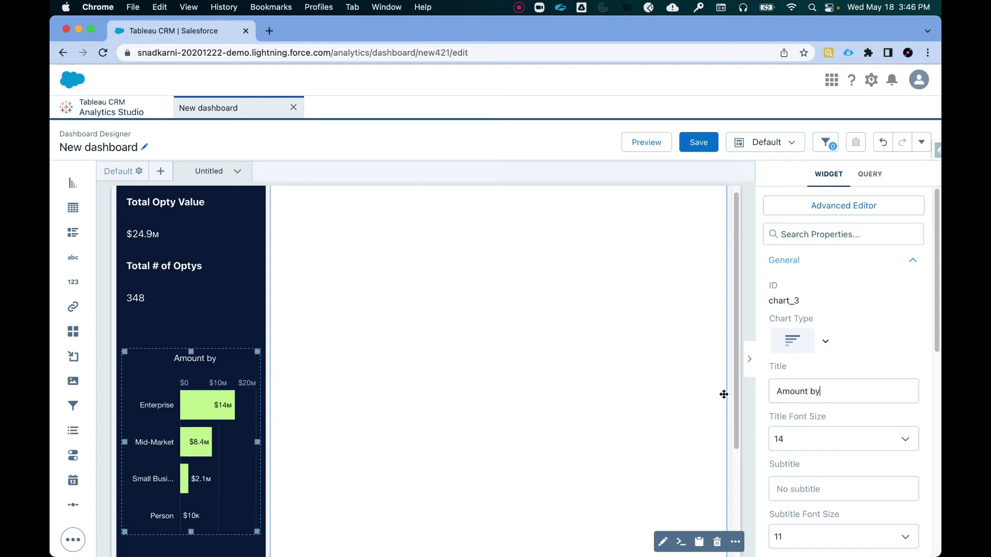
{"action": "type", "text": " Account Type"}
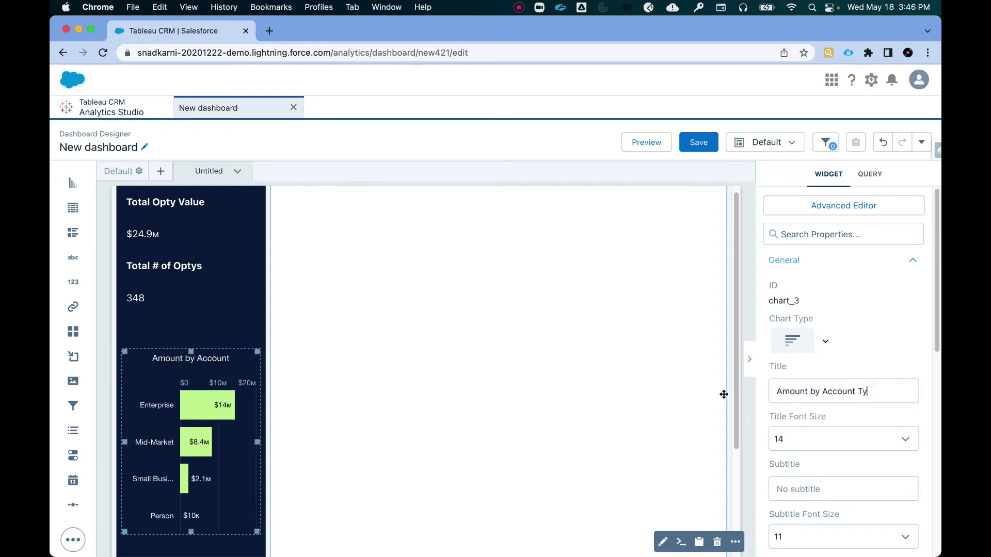
{"action": "left_click", "coordinate": [839, 446]}
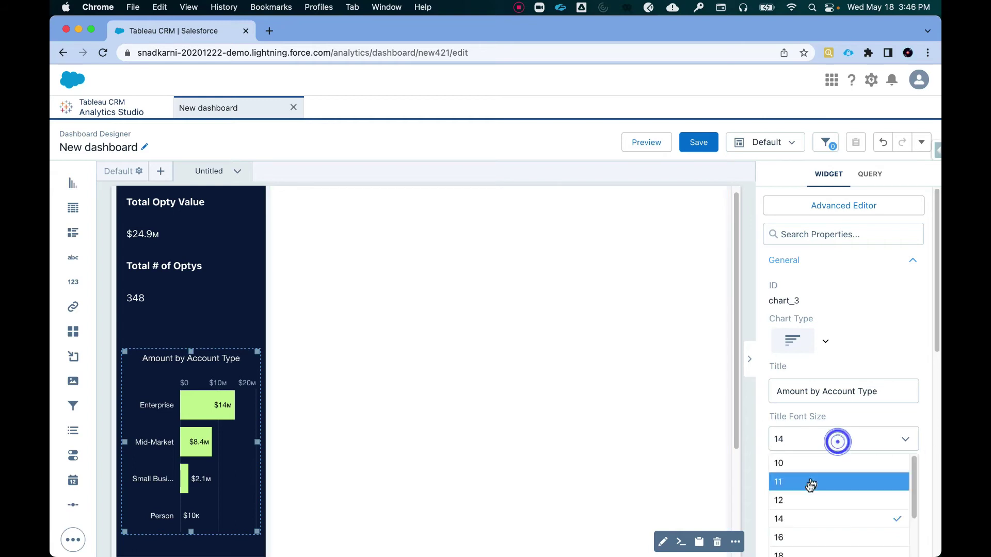
{"action": "left_click", "coordinate": [799, 535]}
{"action": "scroll", "coordinate": [836, 475], "scroll_direction": "down", "scroll_amount": 3}
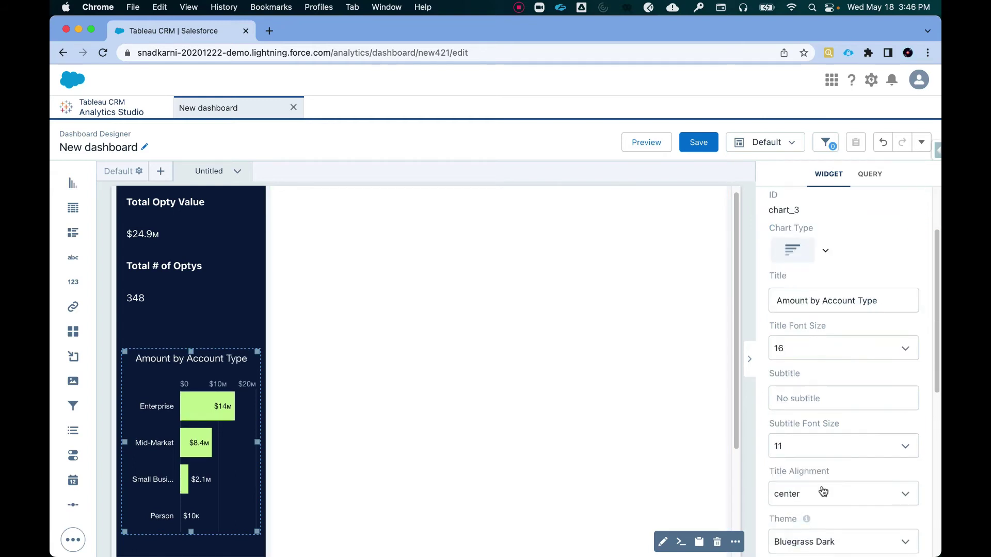
{"action": "left_click", "coordinate": [802, 359]}
{"action": "left_click", "coordinate": [809, 466]}
{"action": "left_click", "coordinate": [643, 145]}
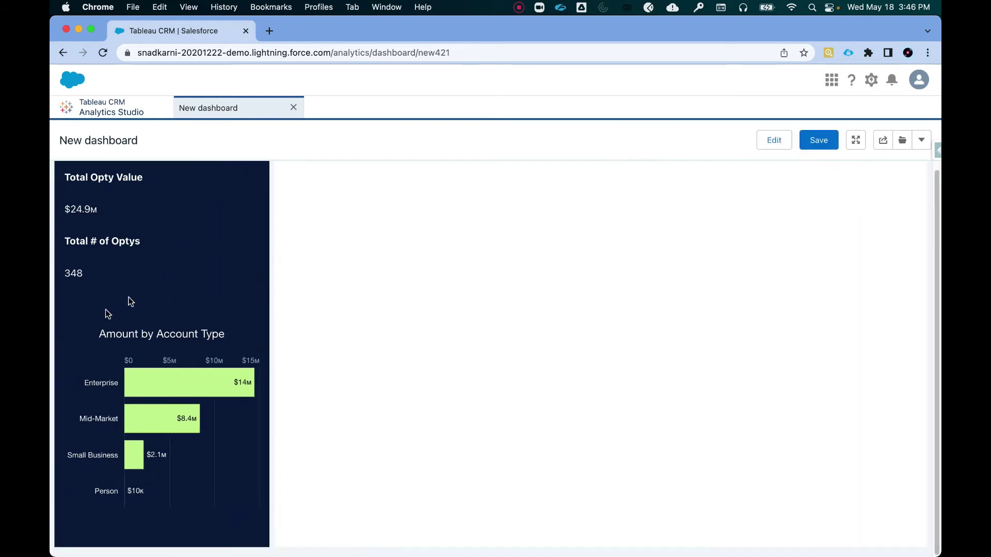
- Add a text widget right of the navy panel and stretch it across the full width
{"action": "left_click", "coordinate": [773, 141]}
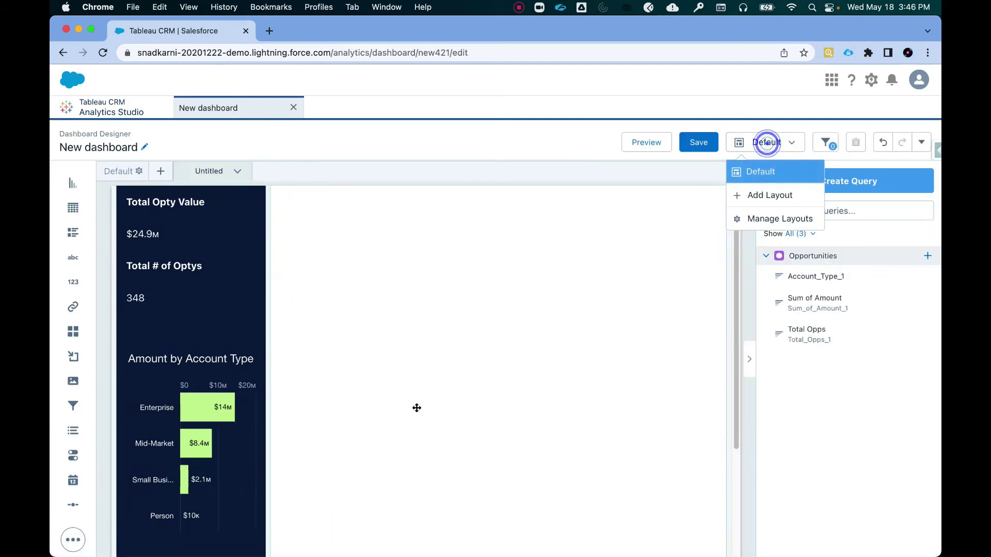
{"action": "left_click", "coordinate": [556, 156]}
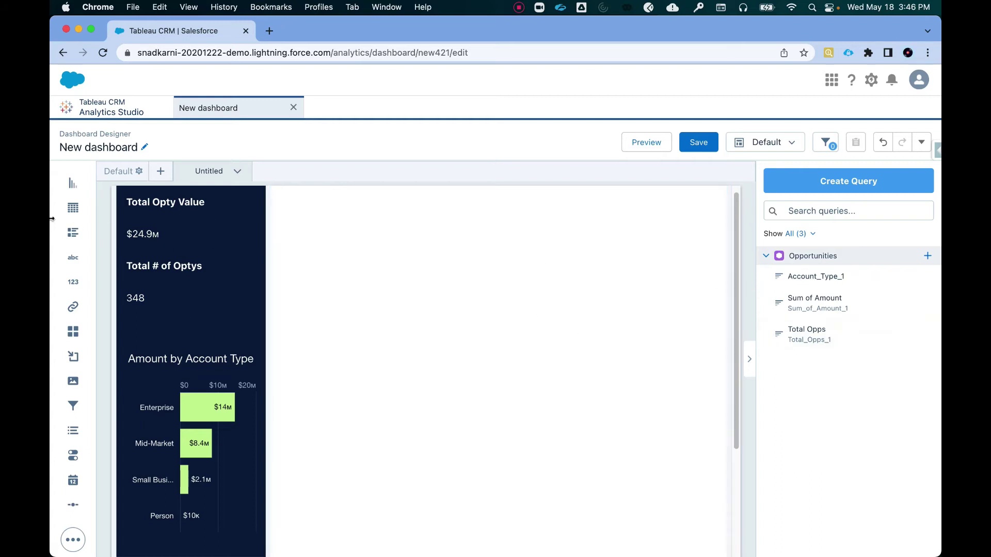
{"action": "left_click_drag", "start_coordinate": [76, 263], "coordinate": [284, 213]}
{"action": "left_click_drag", "start_coordinate": [368, 203], "coordinate": [726, 208]}
- Replace the placeholder with 'My Top 5 Performers' in bold at size 20
{"action": "left_click", "coordinate": [319, 197]}
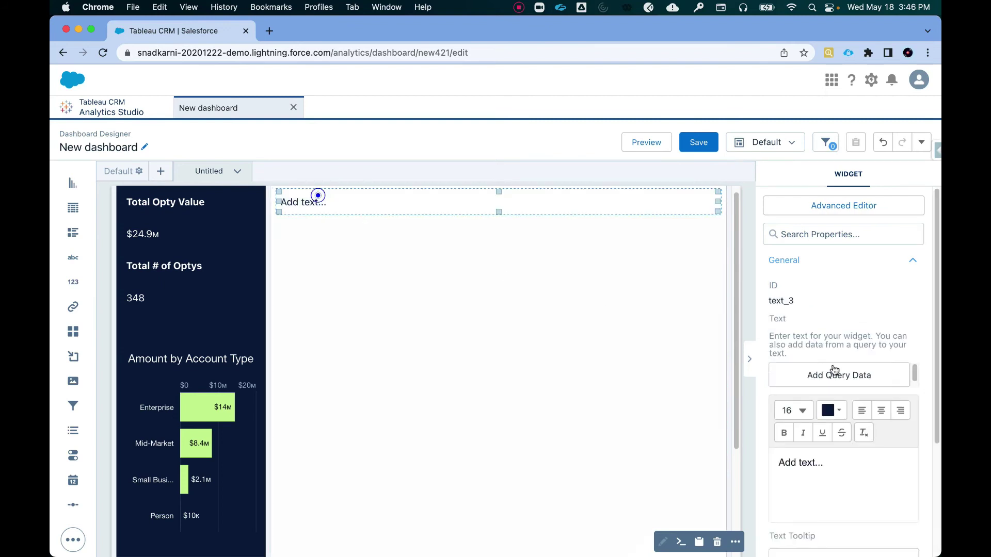
{"action": "triple_click", "coordinate": [833, 460]}
{"action": "type", "text": "My Top 5 Performers"}
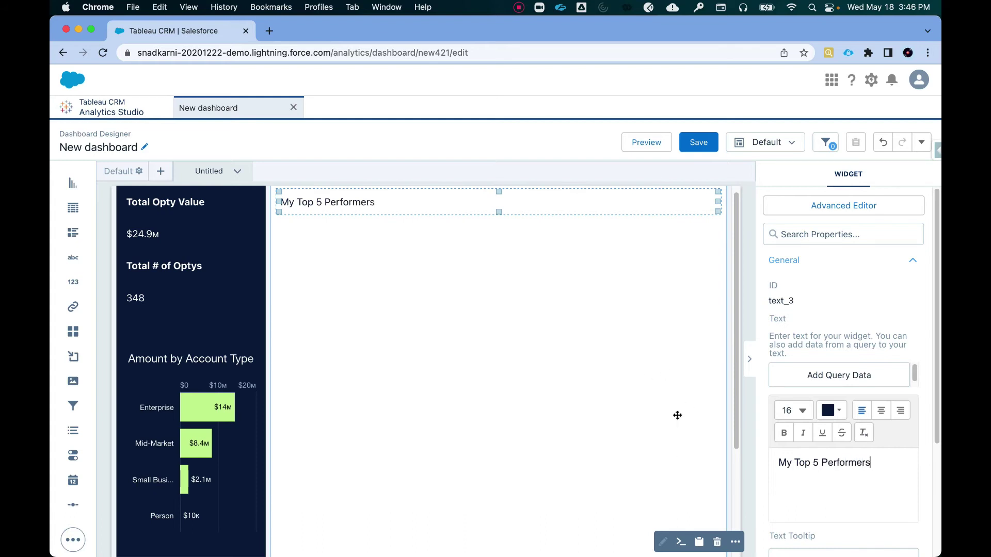
{"action": "triple_click", "coordinate": [878, 462]}
{"action": "left_click", "coordinate": [803, 410]}
{"action": "left_click", "coordinate": [800, 534]}
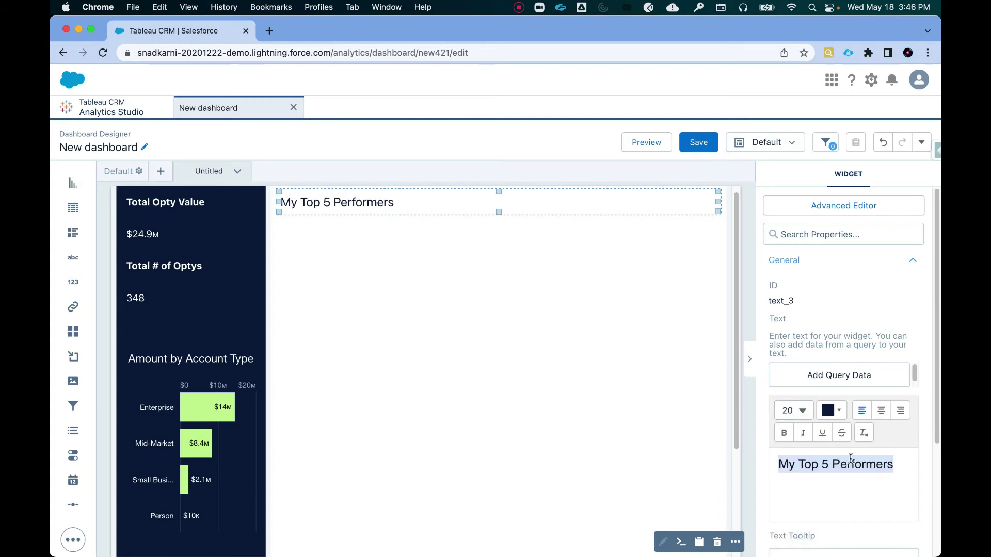
{"action": "left_click", "coordinate": [783, 435]}
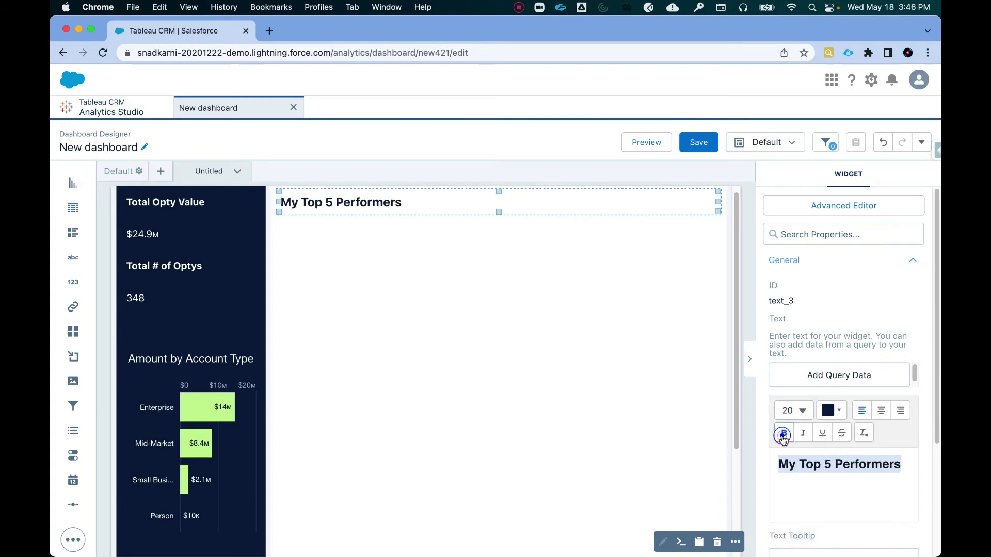
{"action": "left_click", "coordinate": [616, 371]}
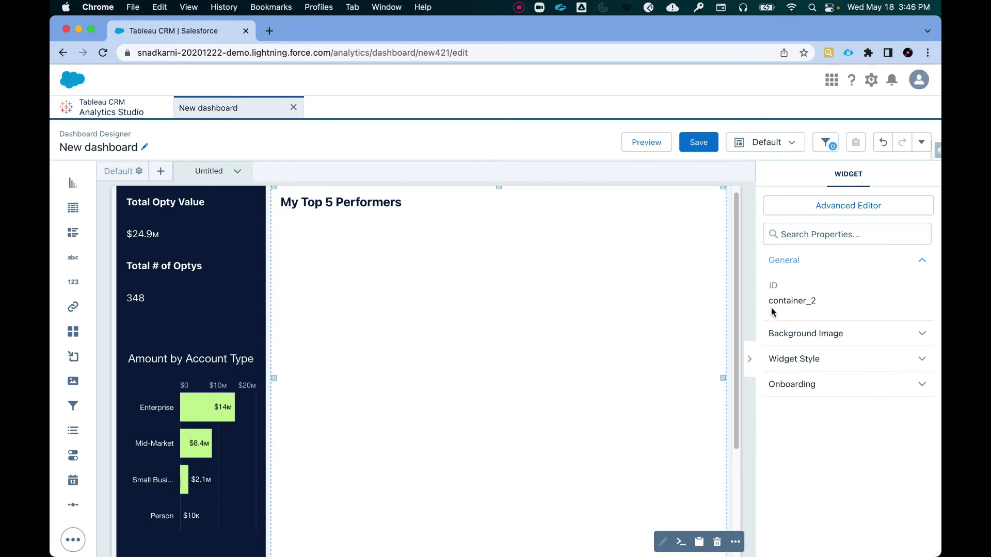
- Create an Opportunities query charting Sum of Amount by Opportunity Owner, sorted largest first
{"action": "left_click", "coordinate": [601, 170]}
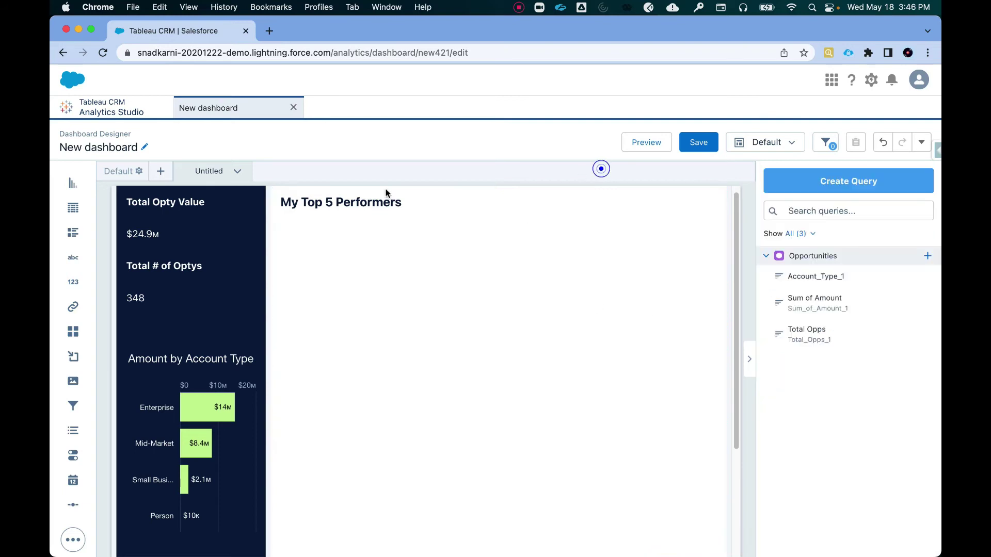
{"action": "left_click", "coordinate": [927, 256]}
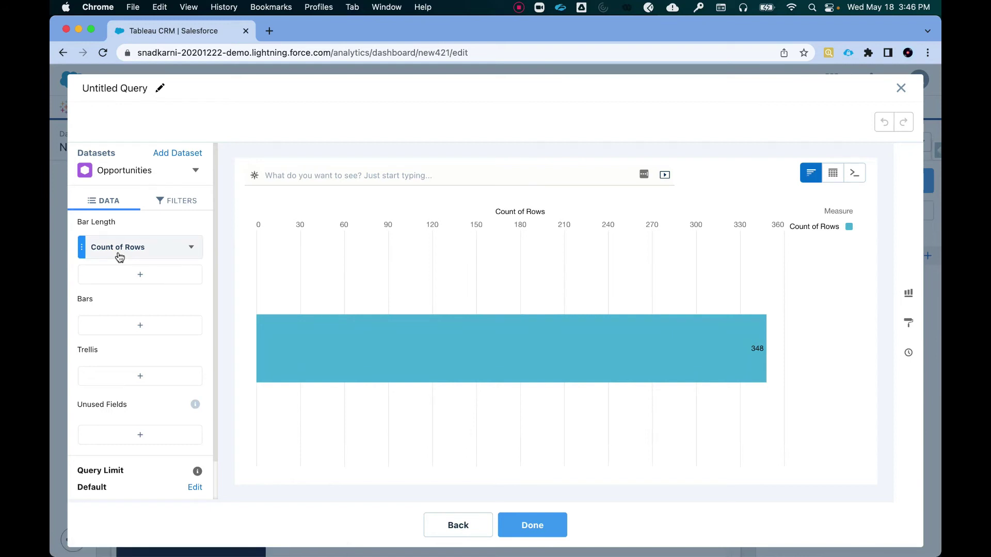
{"action": "left_click", "coordinate": [146, 256]}
{"action": "left_click", "coordinate": [215, 303]}
{"action": "left_click", "coordinate": [307, 371]}
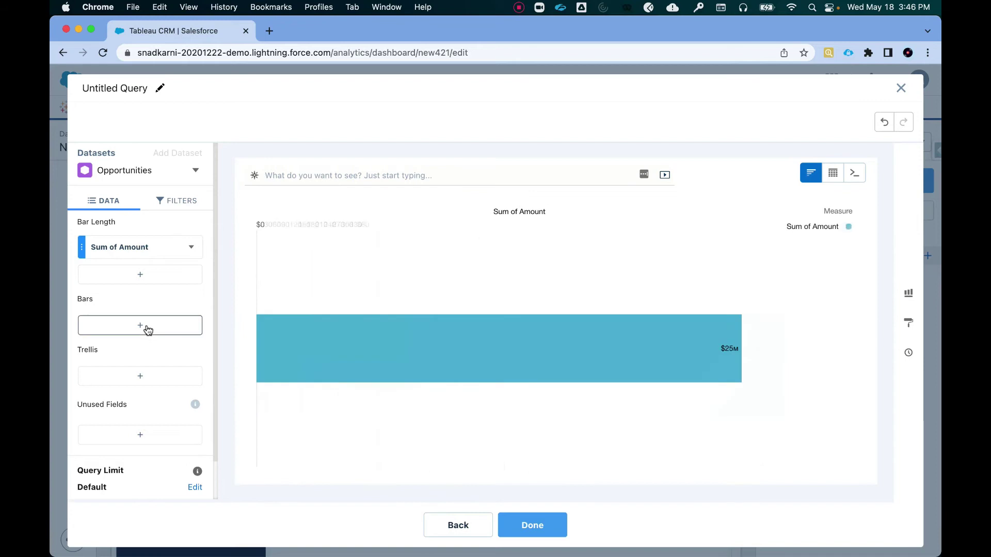
{"action": "left_click", "coordinate": [147, 328]}
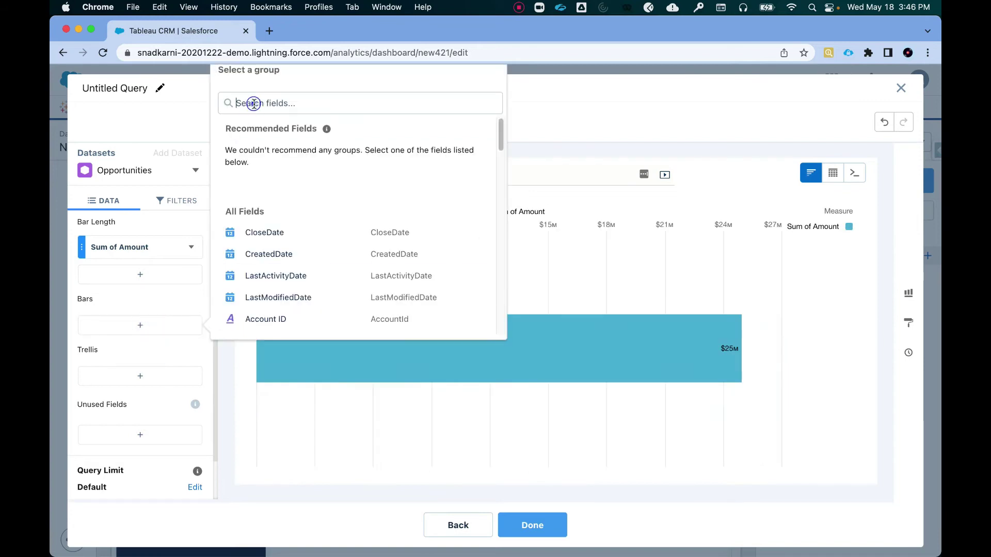
{"action": "type", "text": "Opportun"}
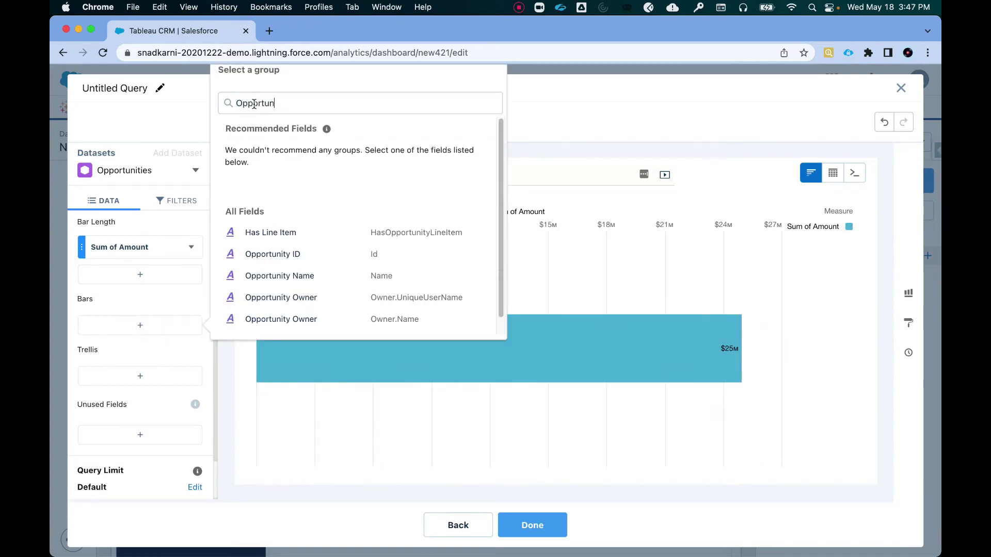
{"action": "left_click", "coordinate": [284, 320]}
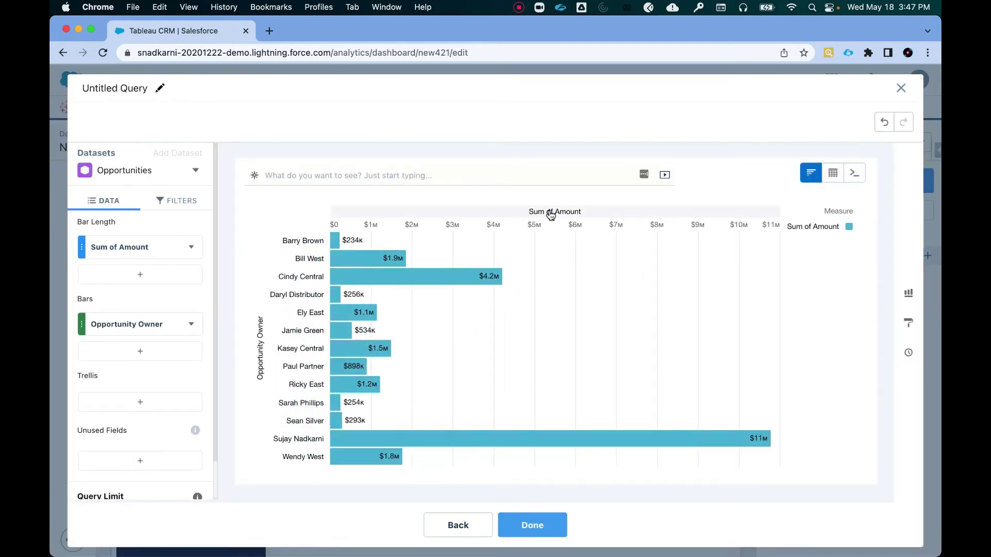
{"action": "left_click", "coordinate": [549, 212]}
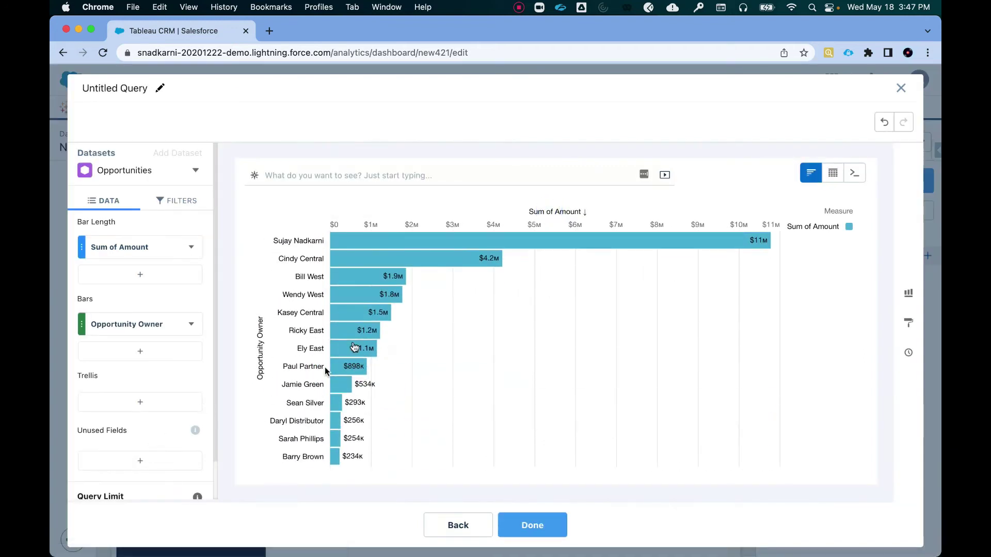
- Limit the query to 5 rows and name it 'Top 5 Performers'
{"action": "scroll", "coordinate": [160, 437], "scroll_direction": "down", "scroll_amount": 2}
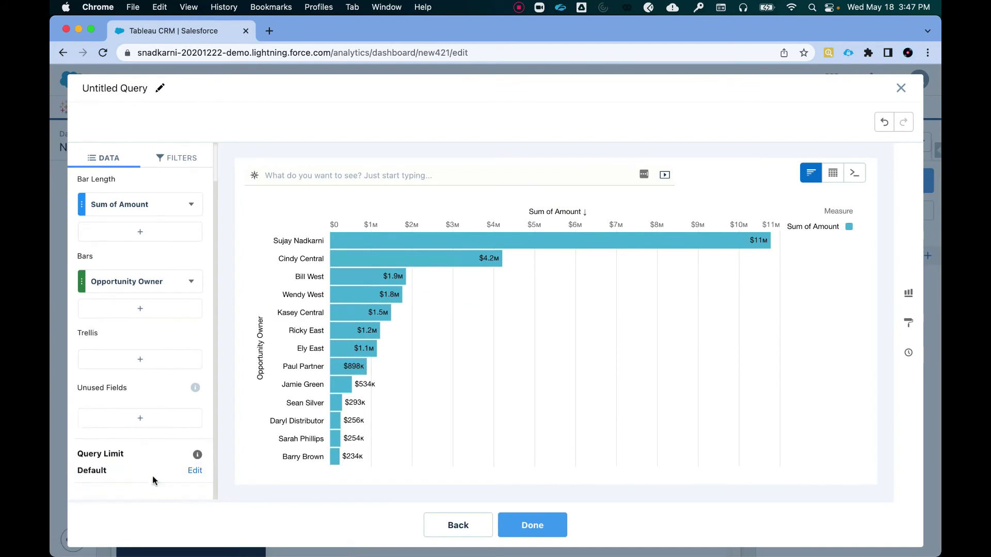
{"action": "left_click", "coordinate": [196, 471]}
{"action": "type", "text": "5"}
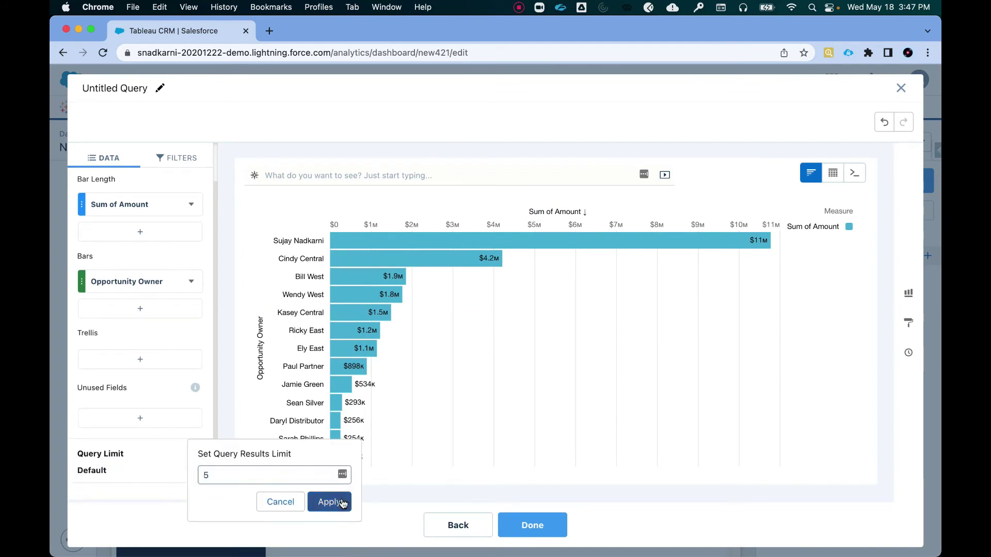
{"action": "left_click", "coordinate": [341, 503]}
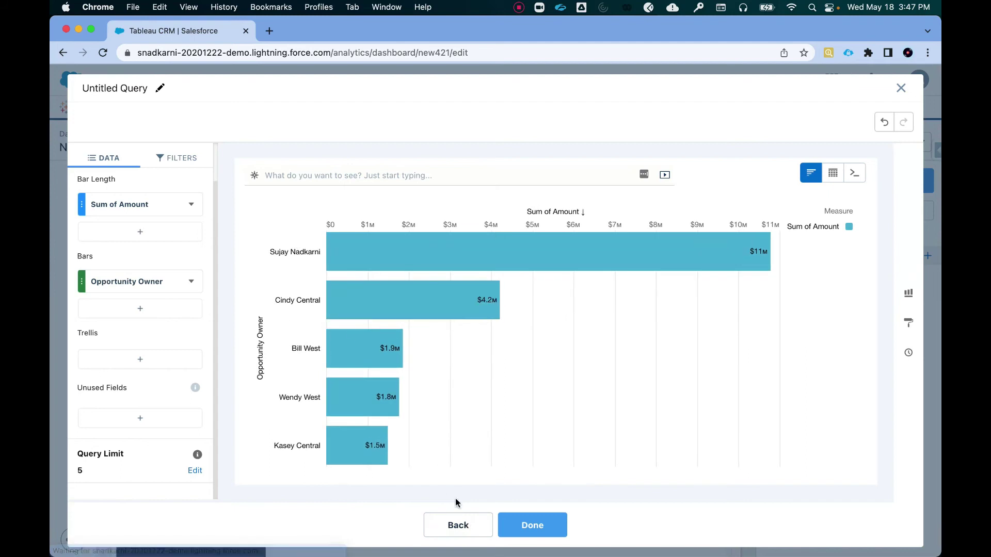
{"action": "left_click", "coordinate": [160, 88]}
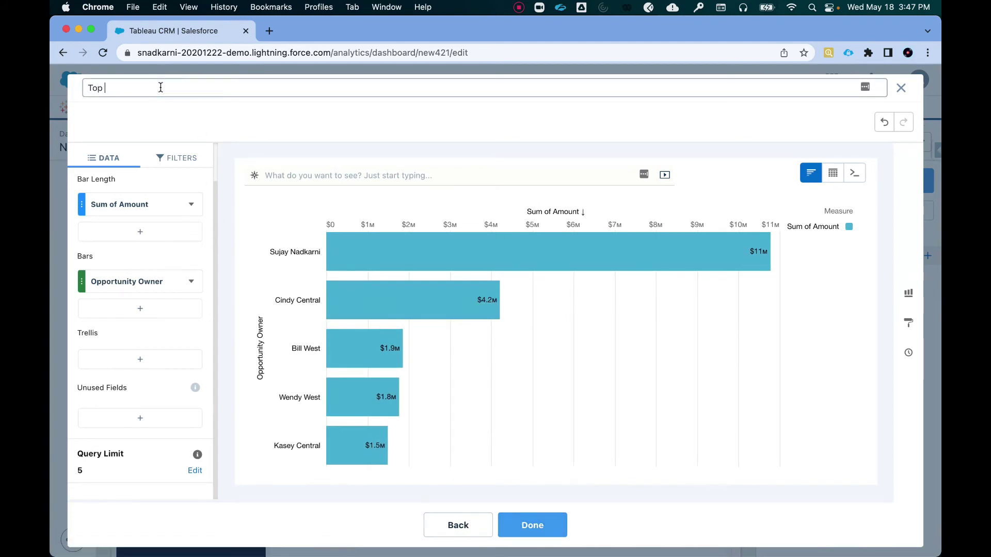
{"action": "type", "text": "Top 5"}
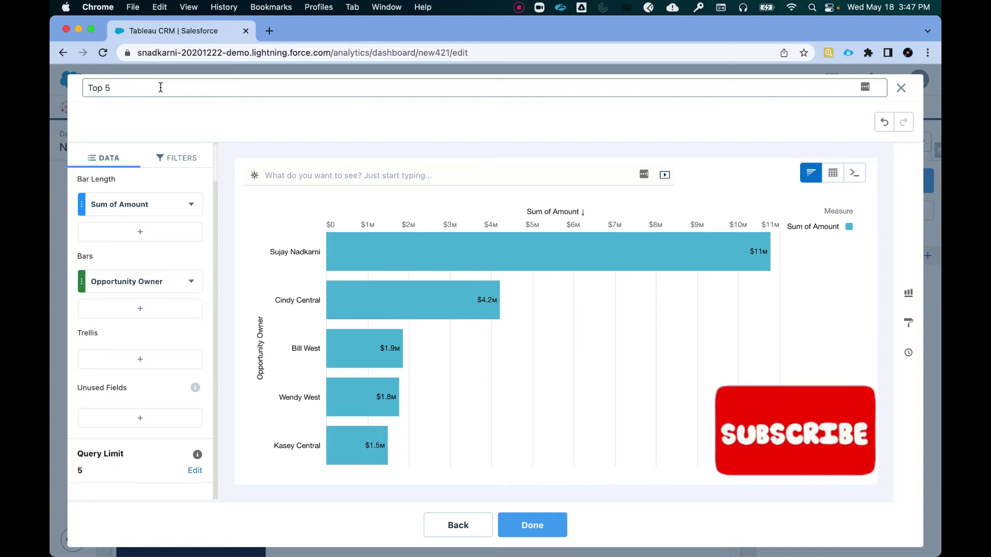
{"action": "type", "text": " Performers"}
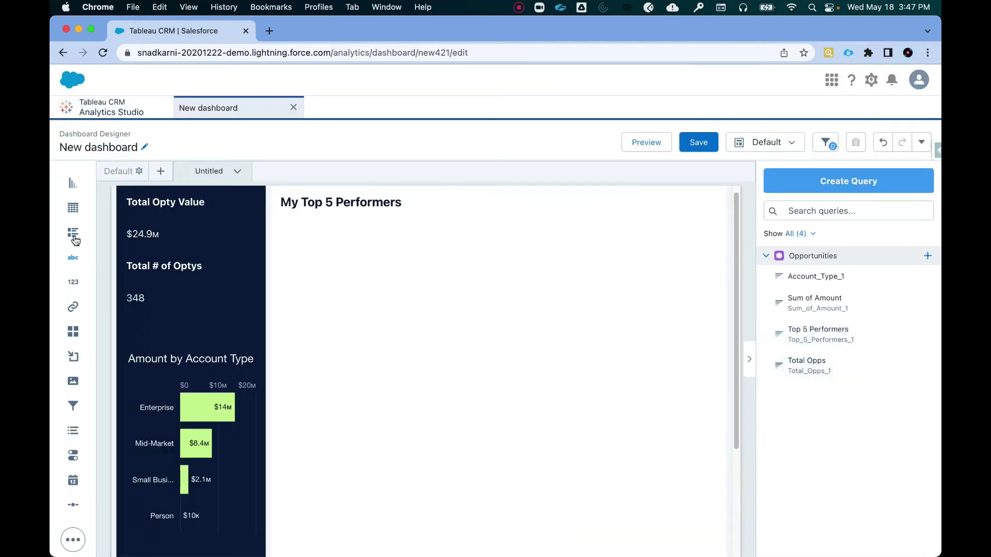
- Place a Repeater under the heading and widen it to the canvas's right edge
{"action": "left_click_drag", "start_coordinate": [72, 232], "coordinate": [291, 310]}
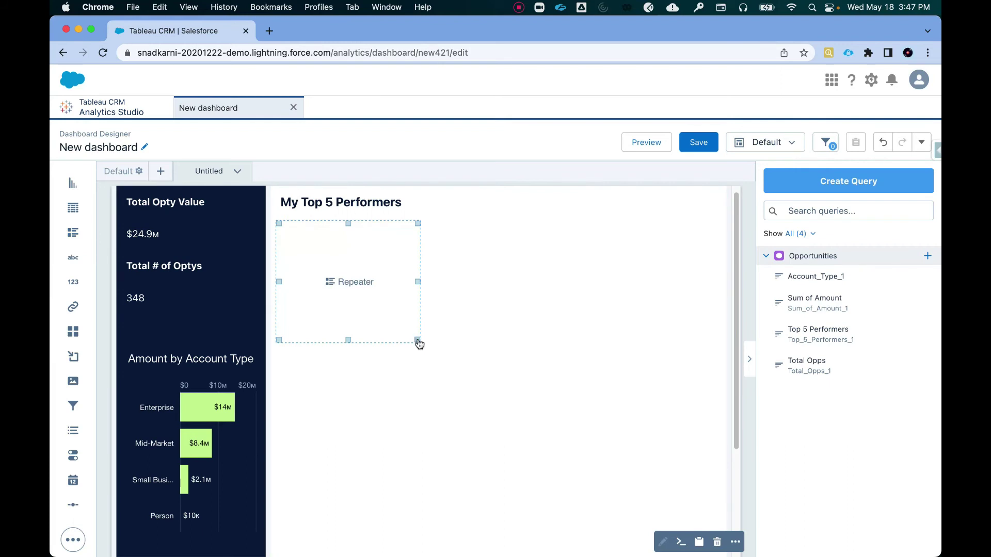
{"action": "left_click_drag", "start_coordinate": [418, 343], "coordinate": [709, 354]}
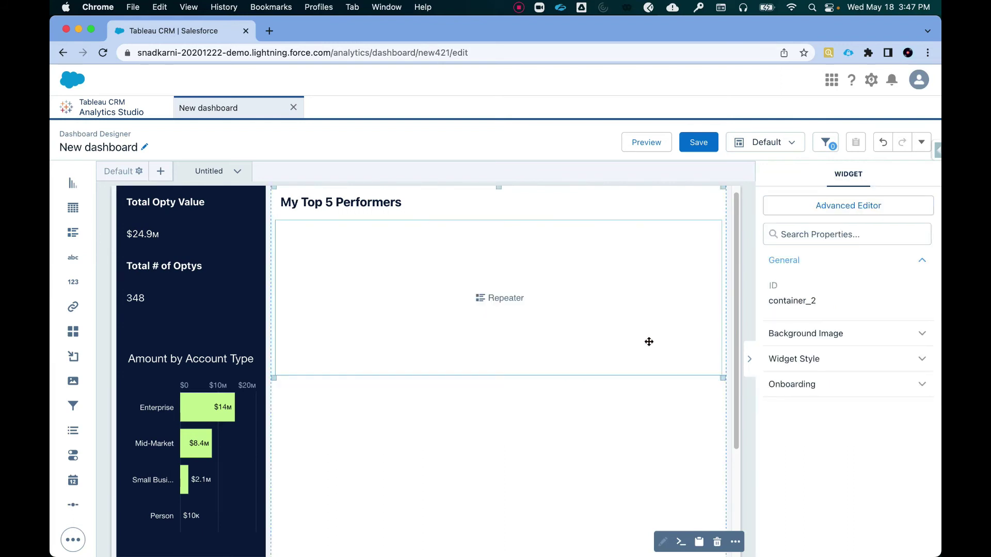
{"action": "left_click", "coordinate": [658, 479]}
{"action": "left_click", "coordinate": [634, 165]}
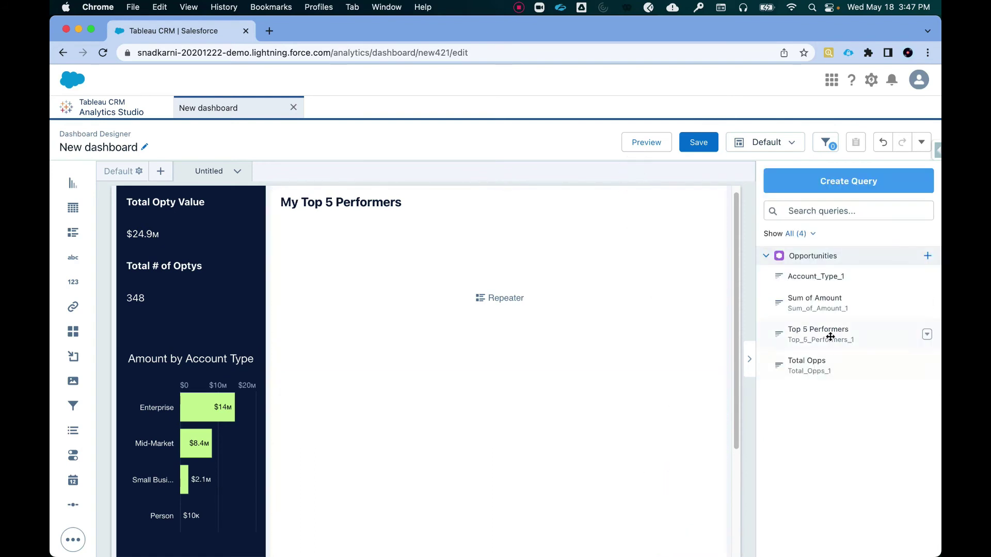
- Drop the Top 5 Performers query onto the repeater and add a text widget to the card
{"action": "left_click_drag", "start_coordinate": [830, 336], "coordinate": [501, 305]}
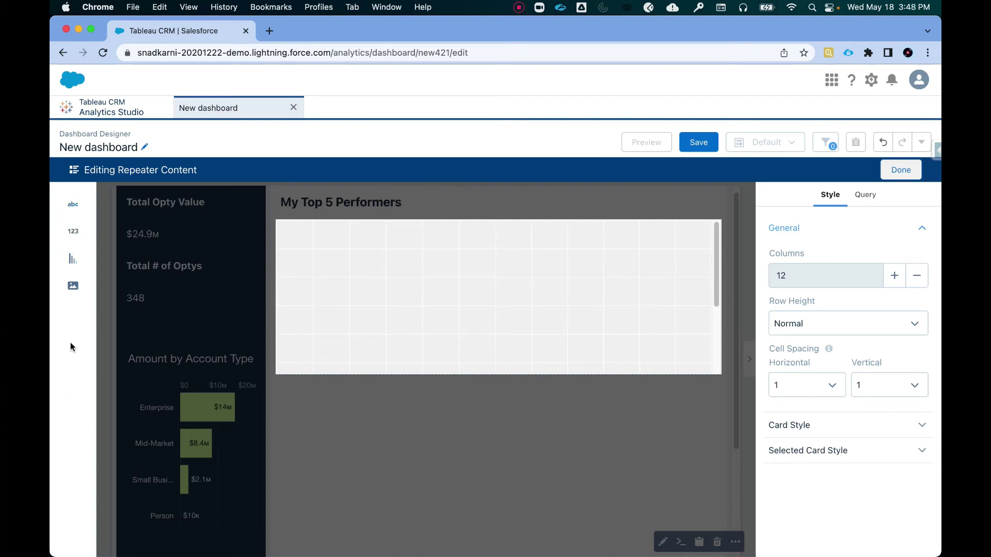
{"action": "left_click_drag", "start_coordinate": [75, 220], "coordinate": [307, 243]}
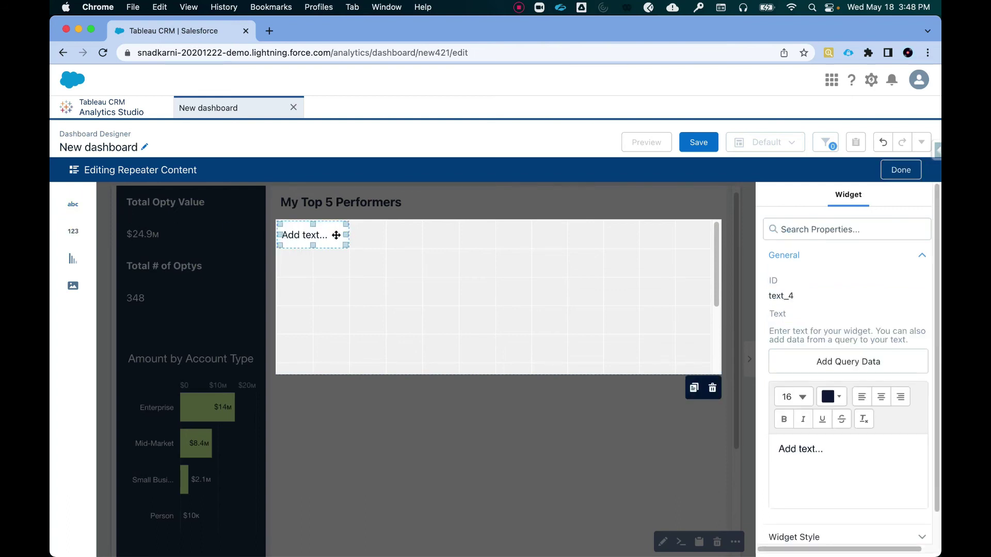
- Widen the card's text widget and replace its placeholder with the Opportunity Owner query field
{"action": "left_click_drag", "start_coordinate": [345, 235], "coordinate": [684, 233]}
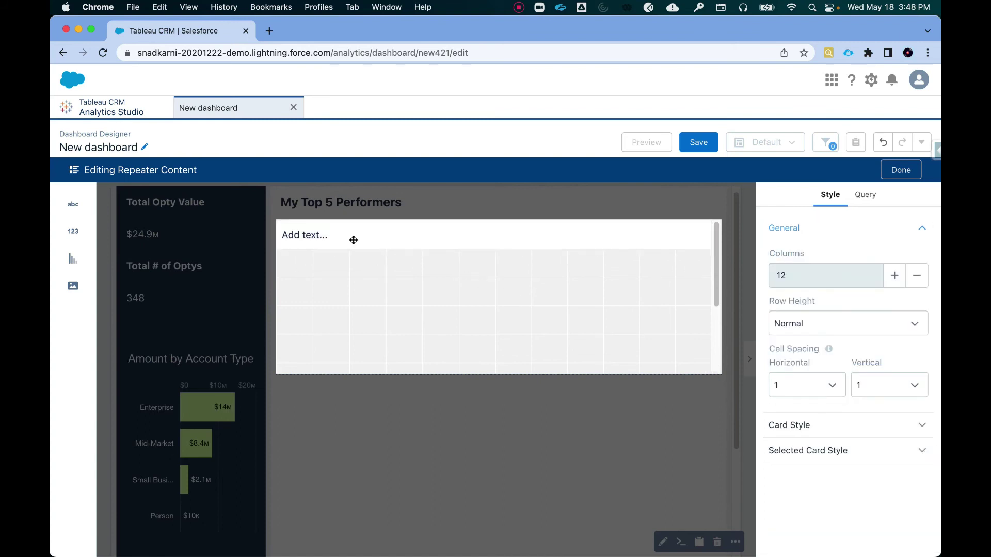
{"action": "left_click", "coordinate": [332, 228]}
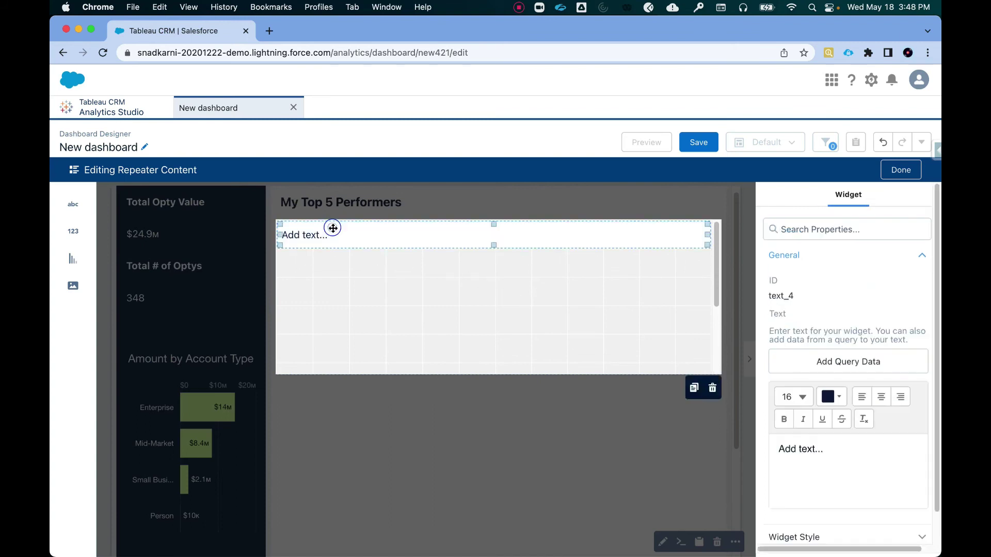
{"action": "triple_click", "coordinate": [851, 450]}
{"action": "key", "text": "BackSpace"}
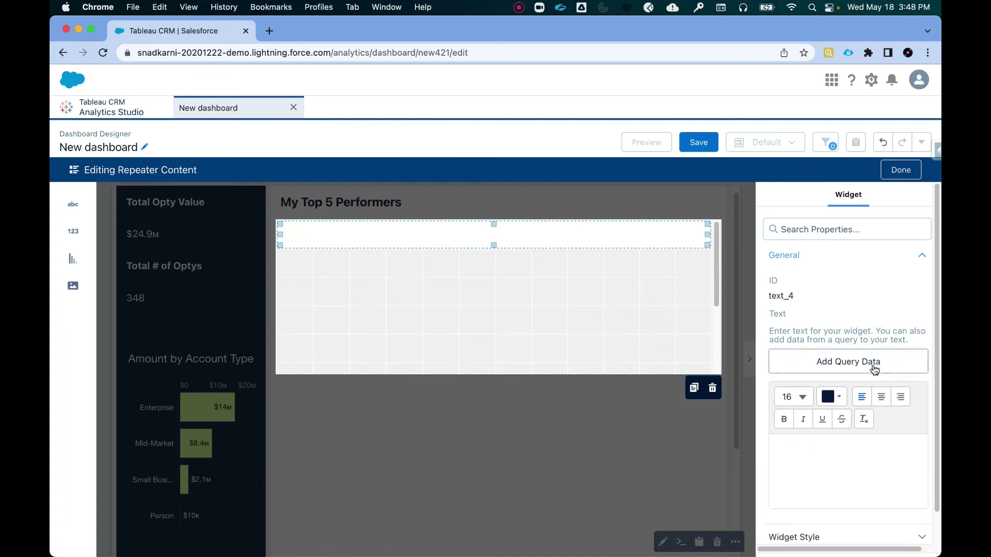
{"action": "left_click", "coordinate": [874, 368]}
{"action": "left_click", "coordinate": [849, 361]}
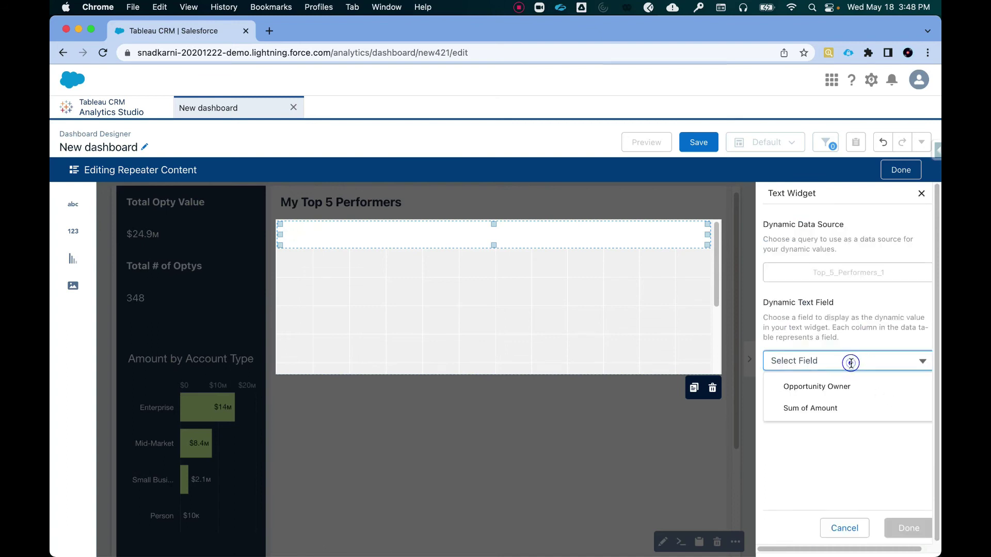
{"action": "left_click", "coordinate": [829, 388]}
{"action": "left_click", "coordinate": [907, 528]}
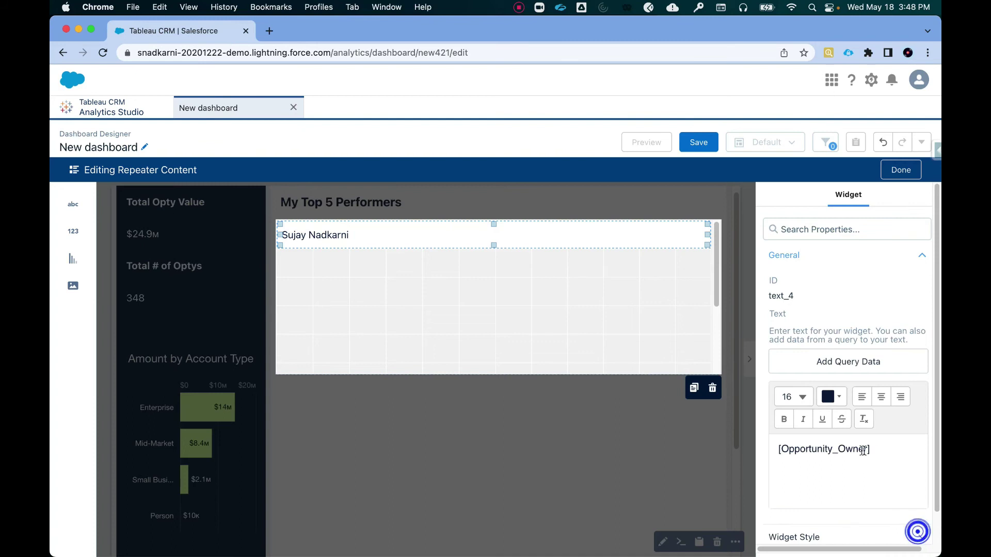
- Format the owner name at size 18, bold and centred
{"action": "left_click_drag", "start_coordinate": [883, 449], "coordinate": [765, 452]}
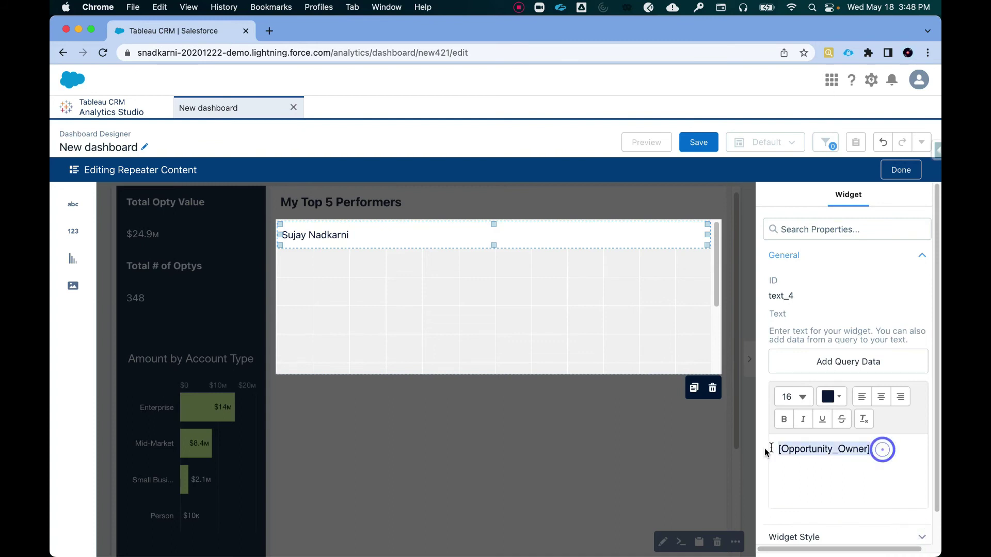
{"action": "left_click", "coordinate": [807, 398]}
{"action": "left_click", "coordinate": [798, 500]}
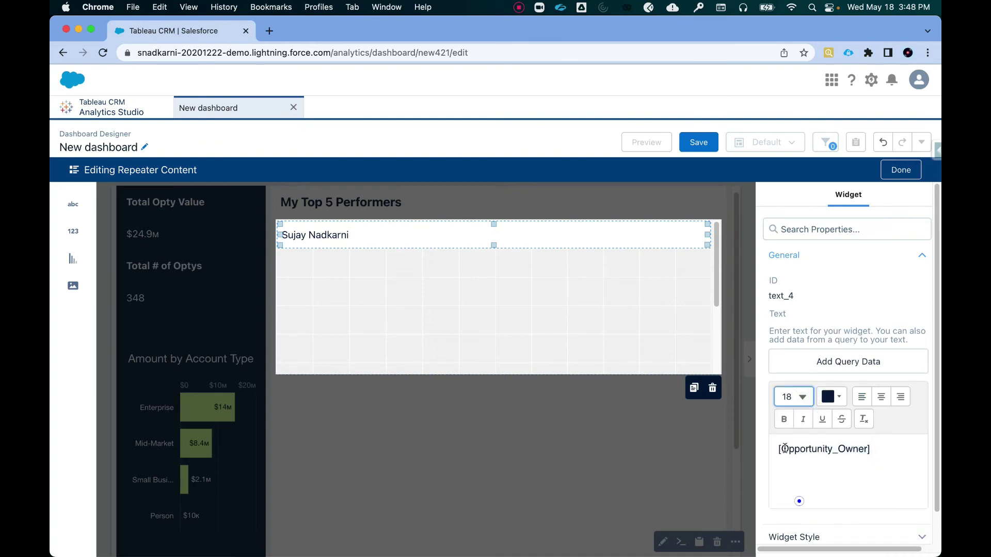
{"action": "left_click", "coordinate": [791, 422]}
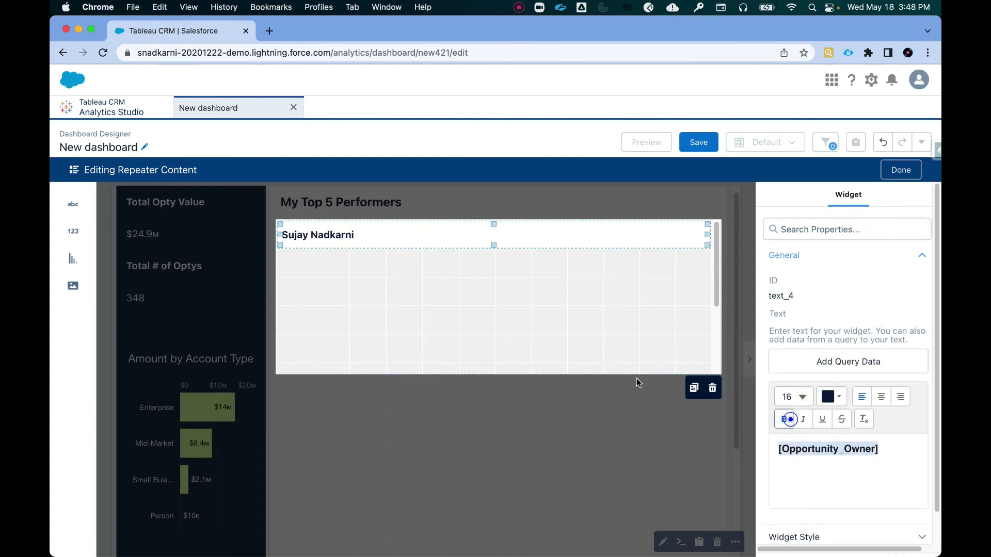
{"action": "left_click", "coordinate": [881, 398]}
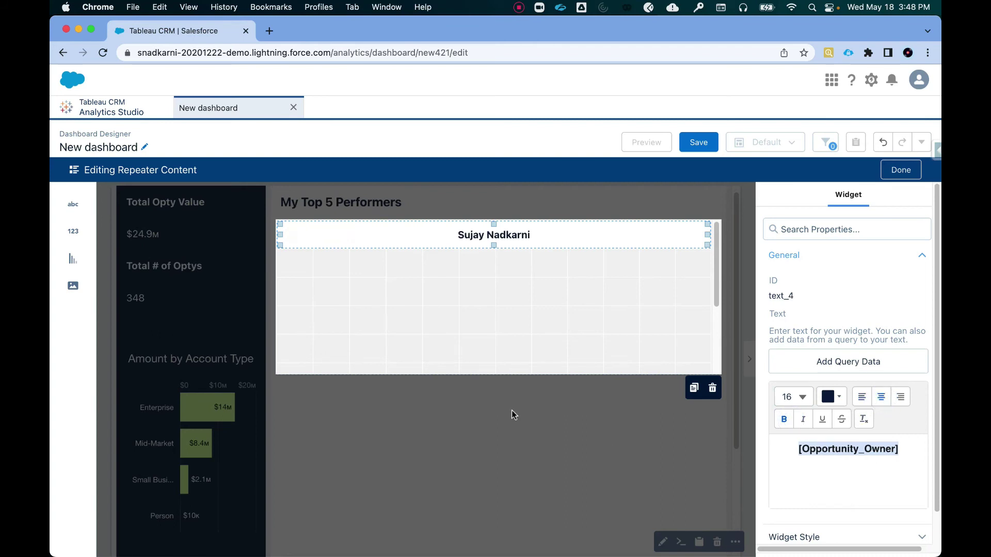
- Add a number widget to the card, remove its title and shorten the amount
{"action": "left_click", "coordinate": [591, 313]}
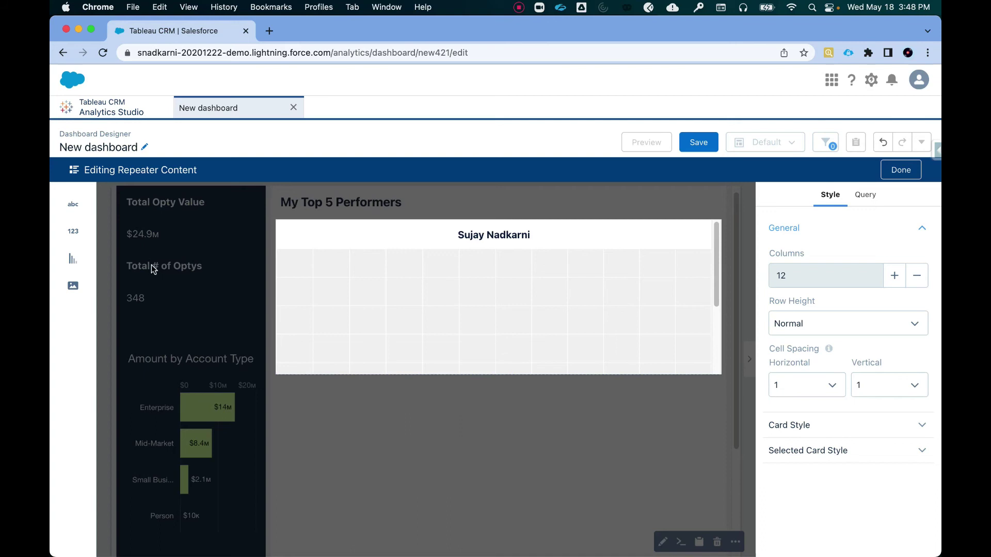
{"action": "left_click_drag", "start_coordinate": [77, 236], "coordinate": [691, 269]}
{"action": "left_click", "coordinate": [461, 271]}
{"action": "triple_click", "coordinate": [860, 342]}
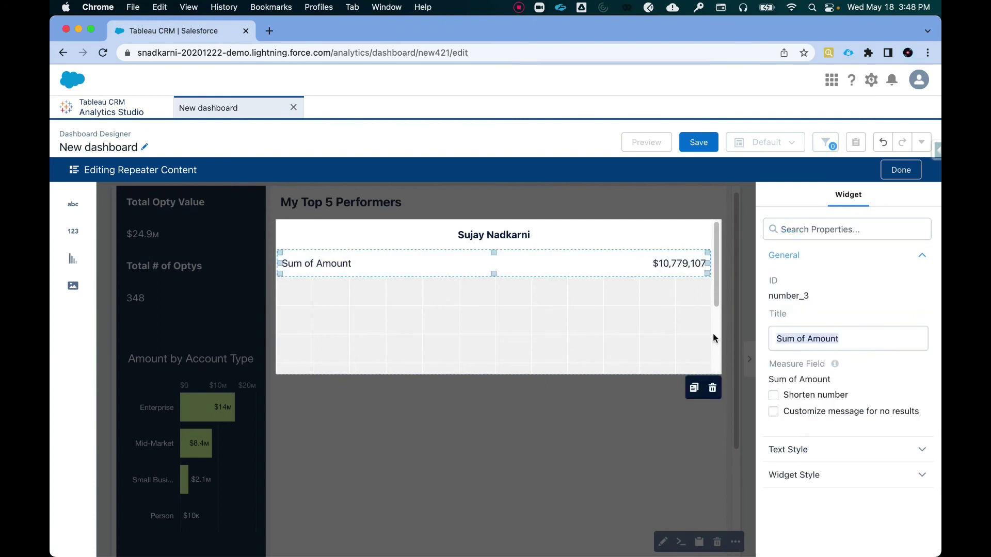
{"action": "key", "text": "BackSpace"}
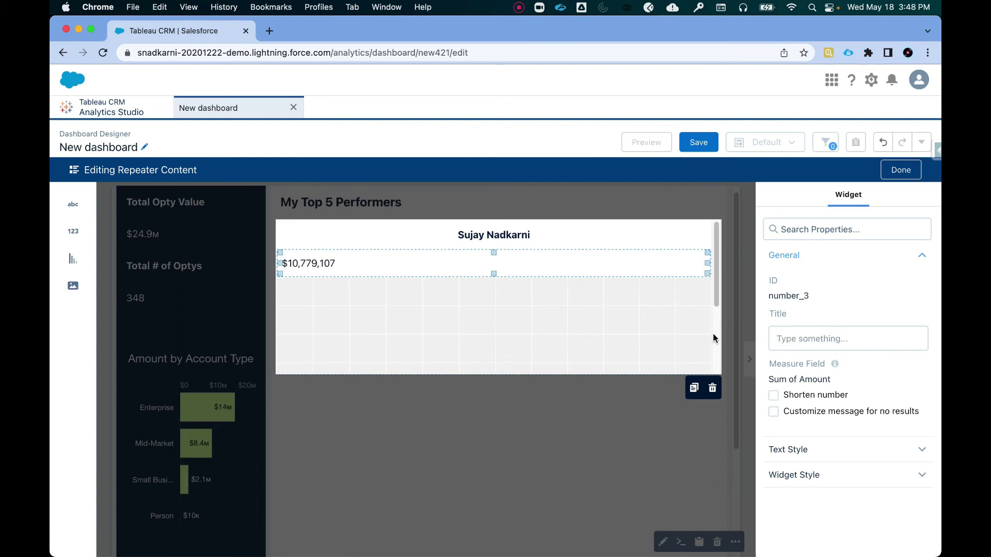
{"action": "left_click", "coordinate": [773, 397]}
{"action": "left_click", "coordinate": [774, 398]}
{"action": "left_click", "coordinate": [809, 451]}
- Style the amount navy at size 18, centre-aligned
{"action": "left_click", "coordinate": [778, 397]}
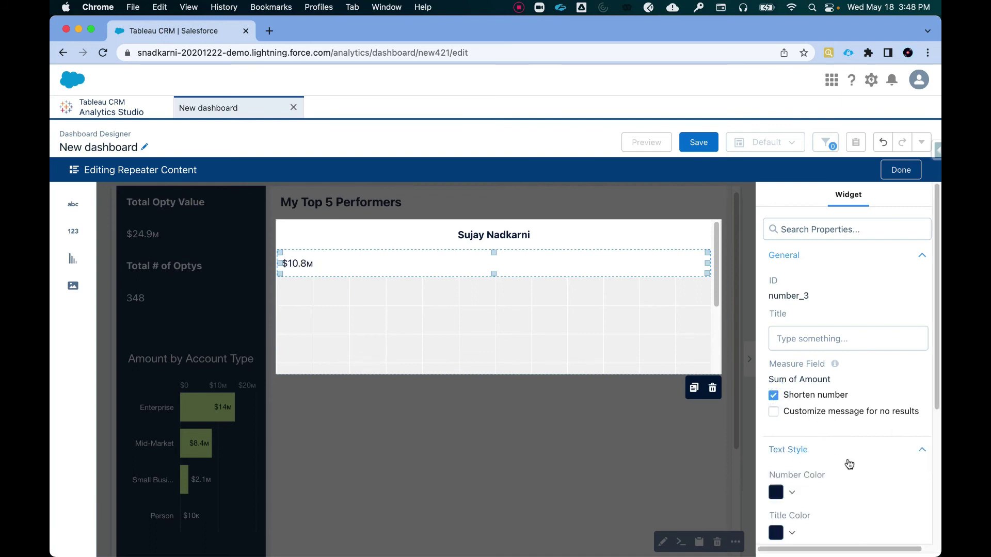
{"action": "scroll", "coordinate": [854, 482], "scroll_direction": "down", "scroll_amount": 3}
{"action": "left_click", "coordinate": [819, 486]}
{"action": "scroll", "coordinate": [903, 474], "scroll_direction": "down", "scroll_amount": 3}
{"action": "left_click", "coordinate": [791, 499]}
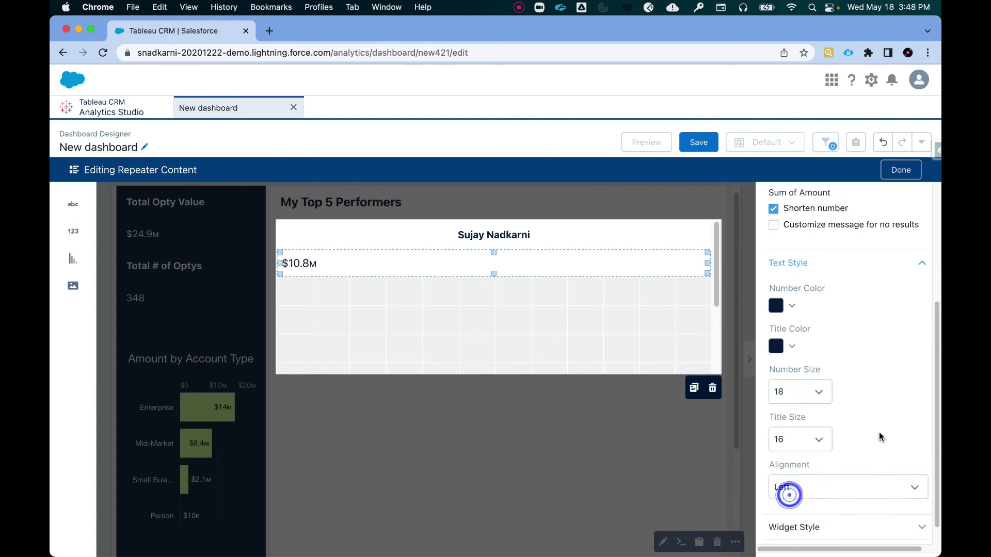
{"action": "scroll", "coordinate": [880, 436], "scroll_direction": "down", "scroll_amount": 1}
{"action": "left_click", "coordinate": [847, 470]}
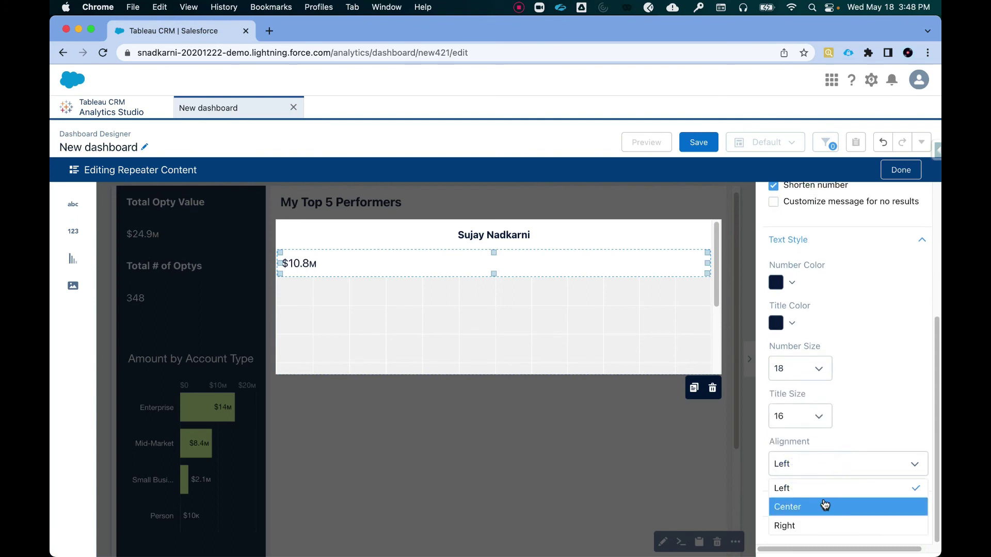
{"action": "left_click", "coordinate": [831, 506]}
{"action": "left_click", "coordinate": [824, 501]}
{"action": "left_click", "coordinate": [881, 385]}
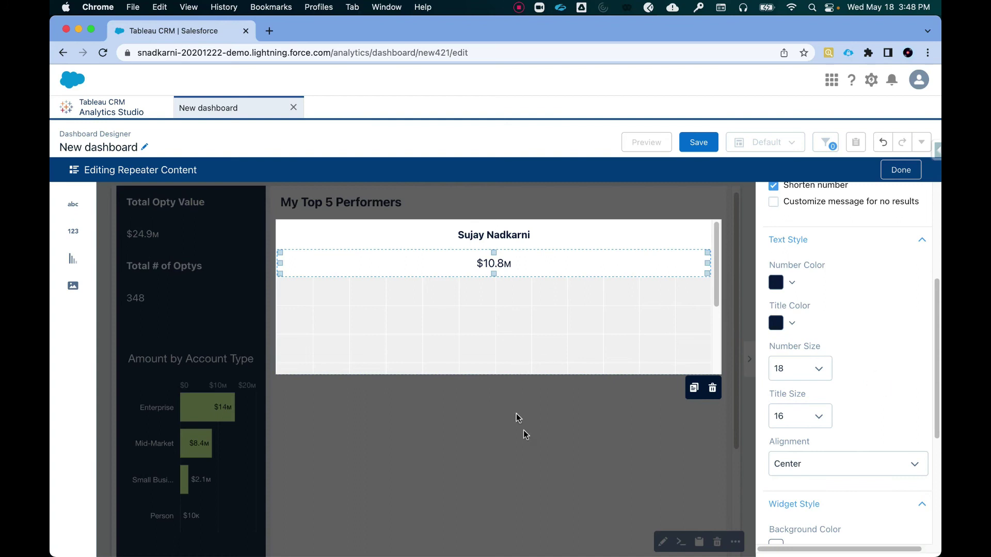
{"action": "left_click", "coordinate": [552, 443]}
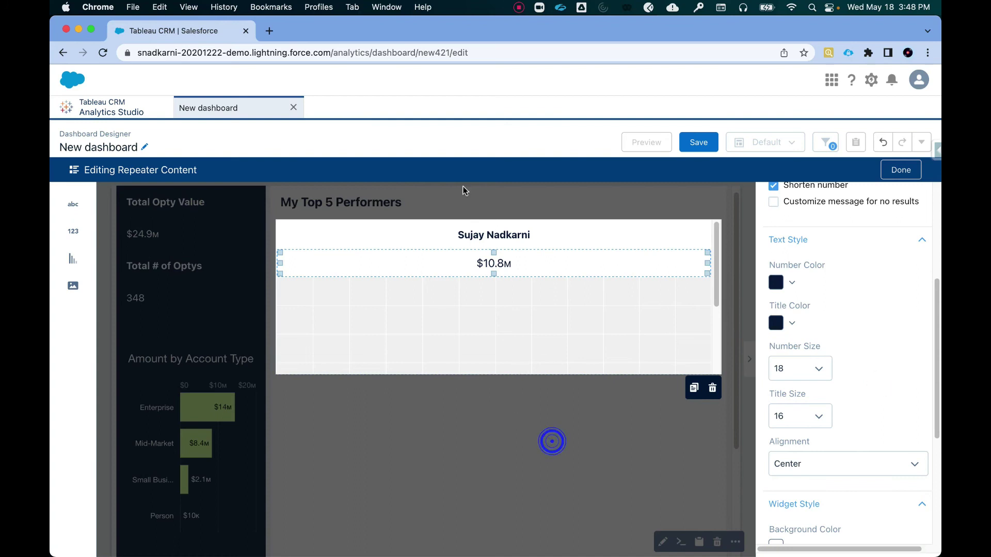
- Finish the card layout and make the performers list taller
{"action": "left_click", "coordinate": [900, 170]}
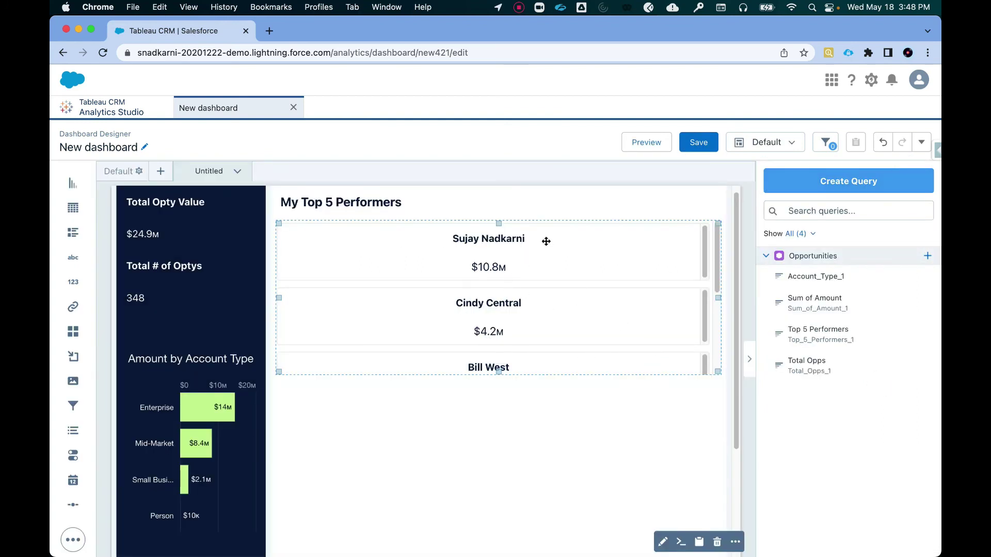
{"action": "left_click_drag", "start_coordinate": [497, 371], "coordinate": [557, 454]}
{"action": "scroll", "coordinate": [624, 438], "scroll_direction": "down", "scroll_amount": 1}
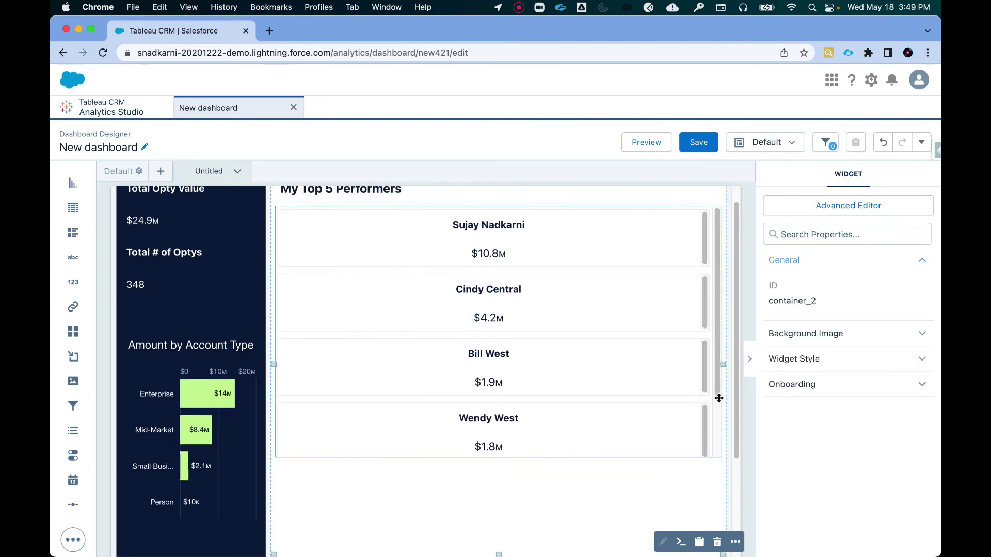
{"action": "double_click", "coordinate": [503, 463]}
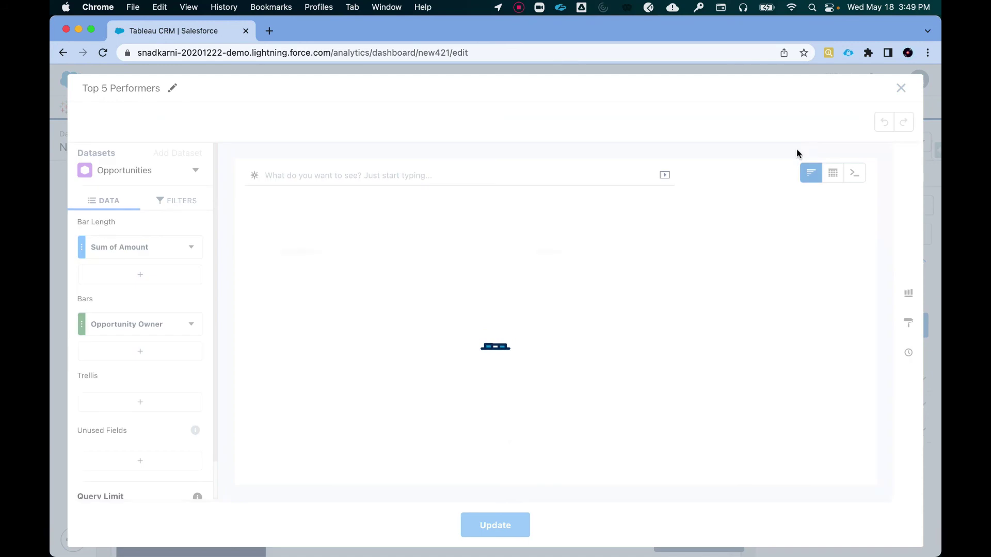
{"action": "left_click", "coordinate": [901, 88]}
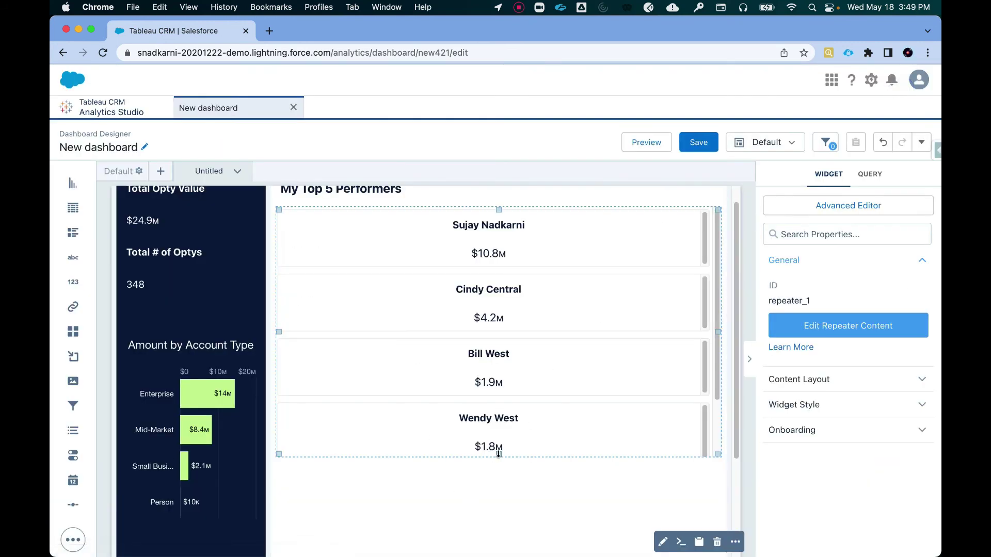
- Test filtering by performers, then set the list to 2 items per row
{"action": "left_click", "coordinate": [511, 484]}
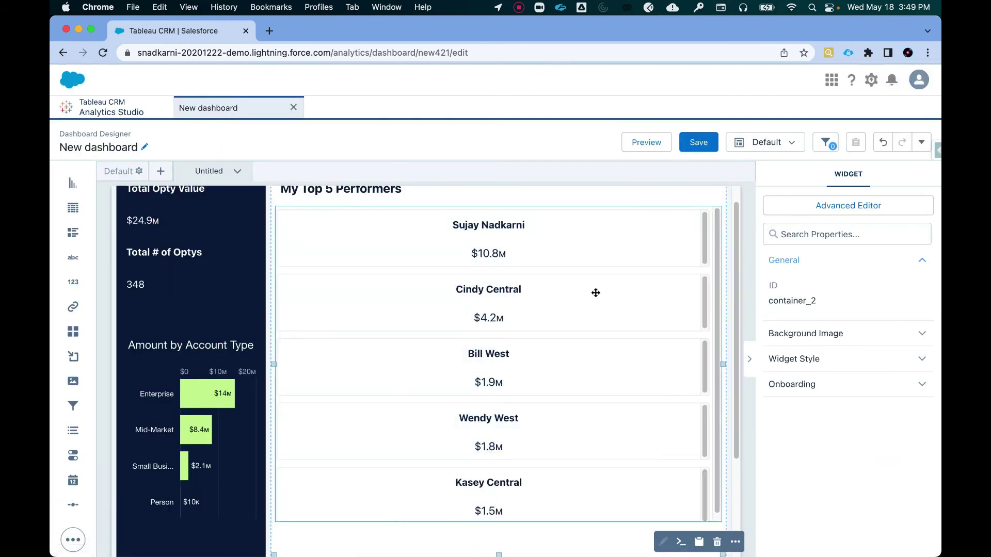
{"action": "scroll", "coordinate": [626, 308], "scroll_direction": "up", "scroll_amount": 1}
{"action": "scroll", "coordinate": [626, 308], "scroll_direction": "up", "scroll_amount": 1}
{"action": "left_click", "coordinate": [627, 308]}
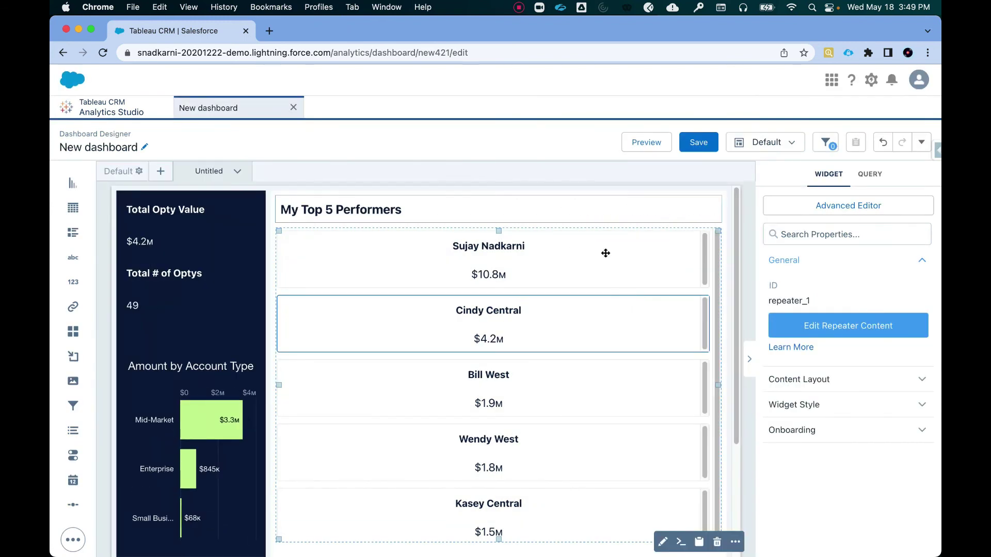
{"action": "left_click", "coordinate": [632, 213]}
{"action": "left_click", "coordinate": [630, 233]}
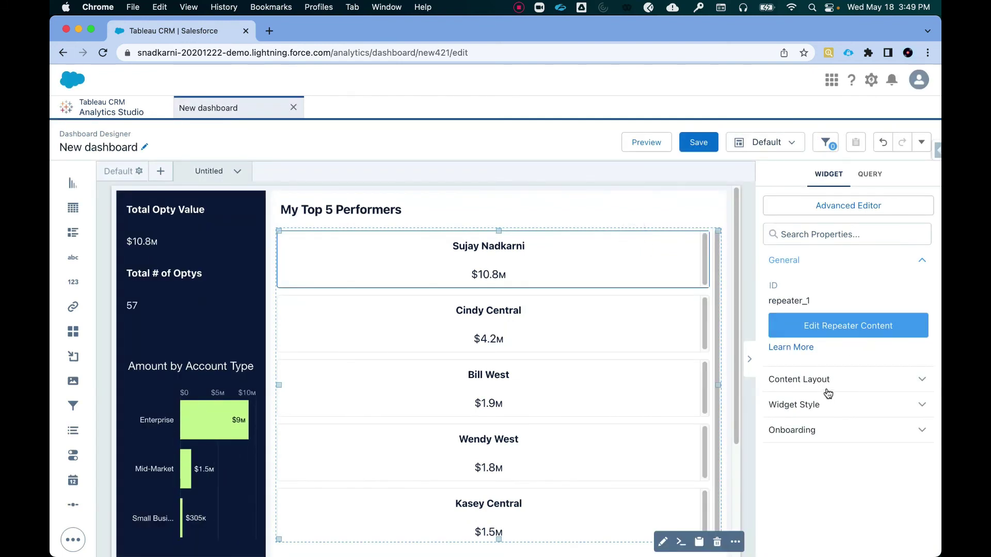
{"action": "left_click", "coordinate": [826, 383]}
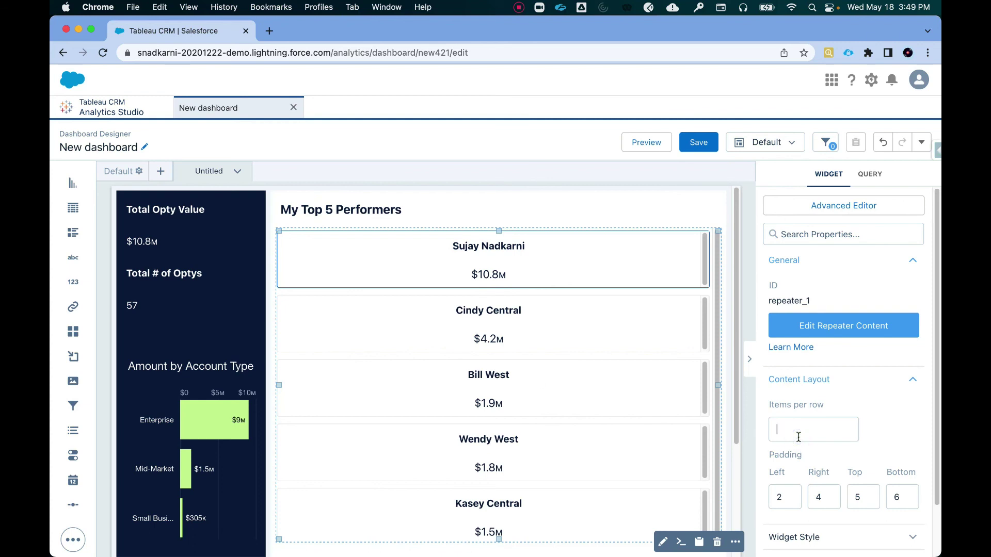
{"action": "type", "text": "2"}
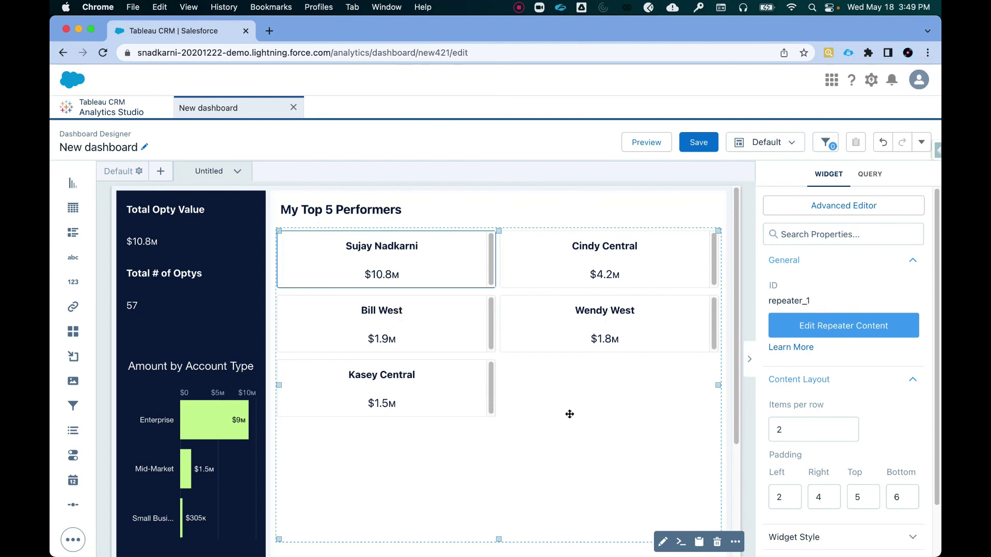
- Preview the dashboard and filter it by the second and third performer cards
{"action": "left_click", "coordinate": [646, 143]}
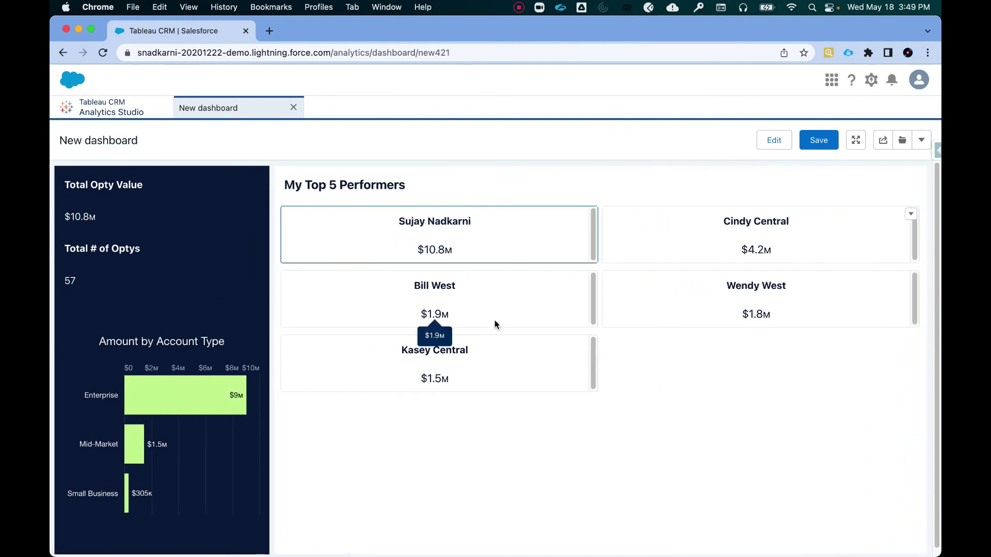
{"action": "left_click", "coordinate": [736, 242]}
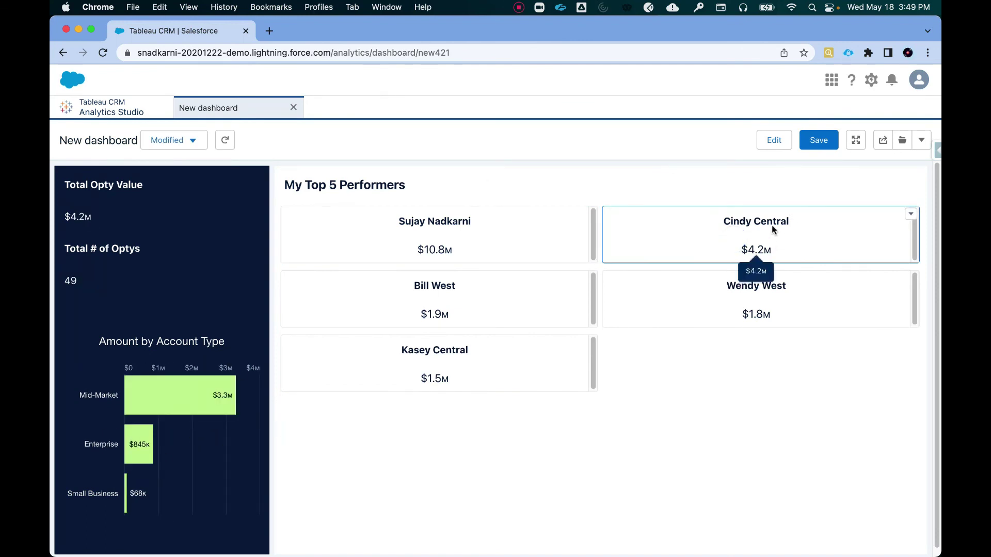
{"action": "mouse_move", "coordinate": [76, 228]}
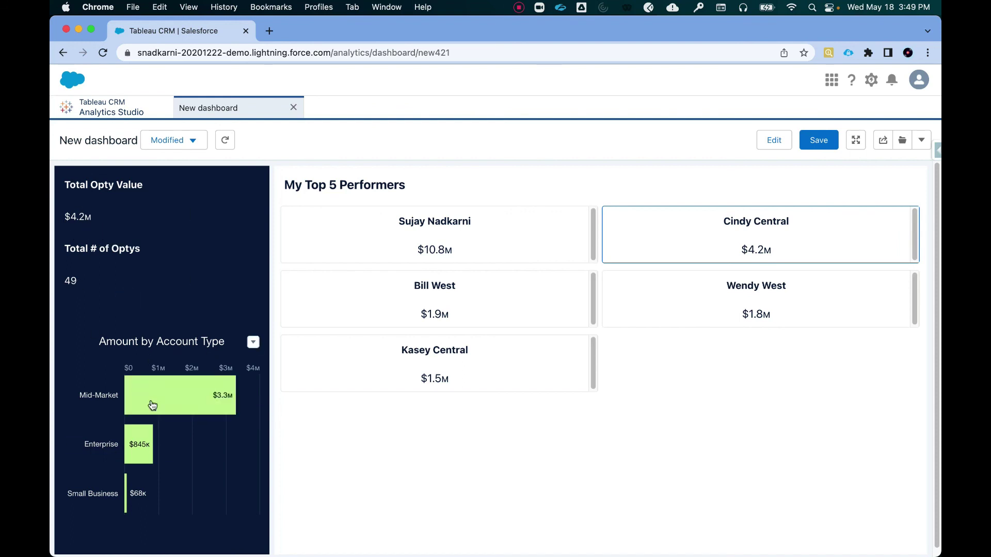
{"action": "mouse_move", "coordinate": [163, 402]}
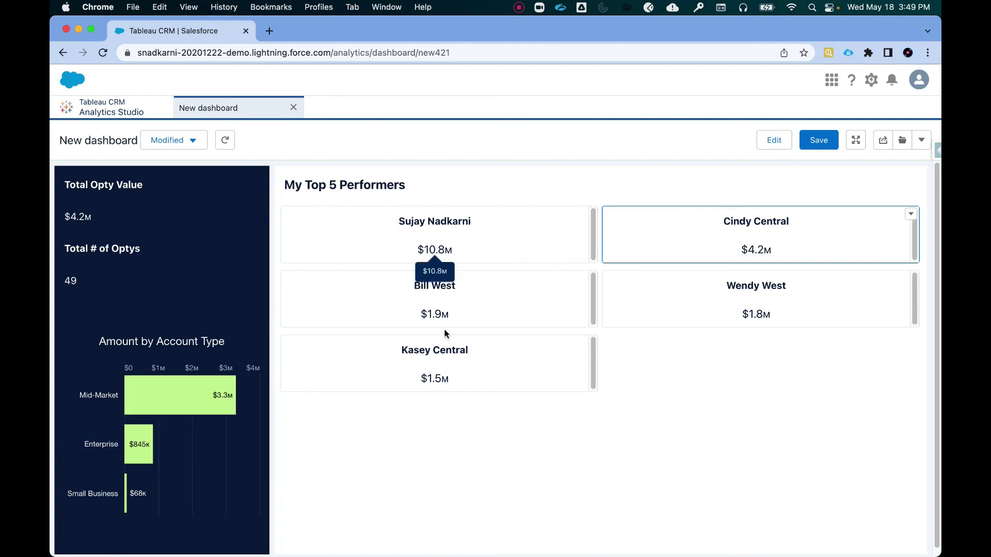
{"action": "left_click", "coordinate": [465, 309]}
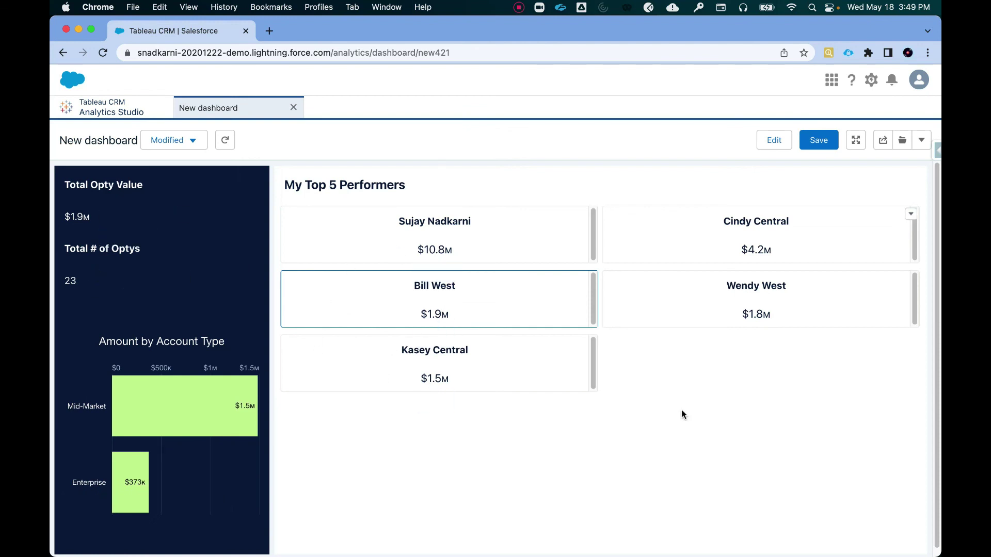
- Add a chart to the performer card and stretch it across the card width
{"action": "left_click", "coordinate": [774, 140]}
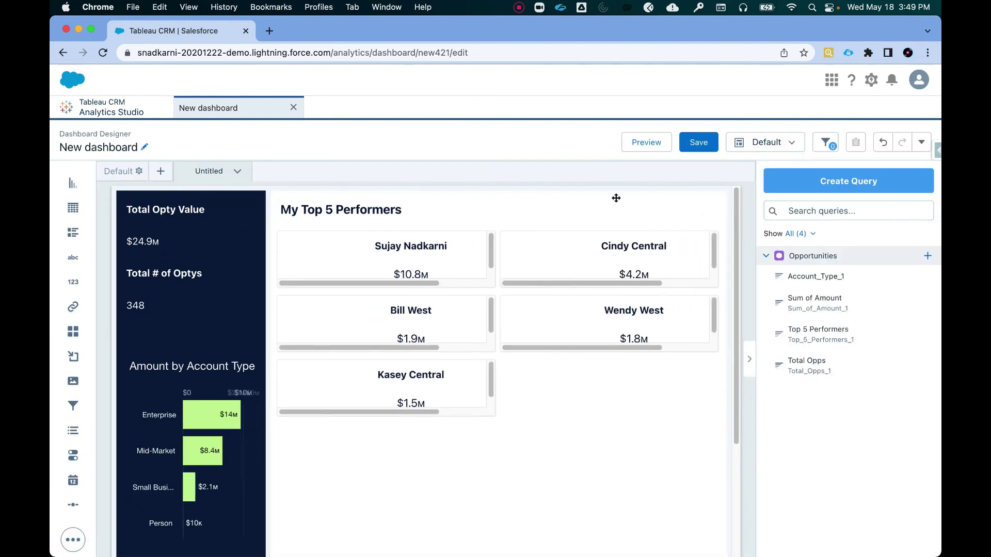
{"action": "left_click", "coordinate": [469, 235]}
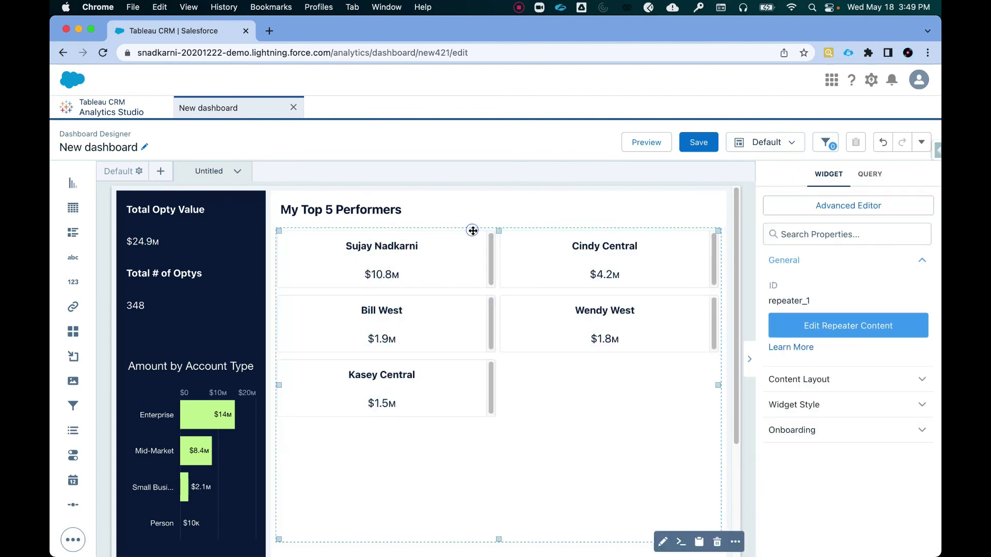
{"action": "left_click", "coordinate": [845, 332]}
{"action": "left_click", "coordinate": [384, 274]}
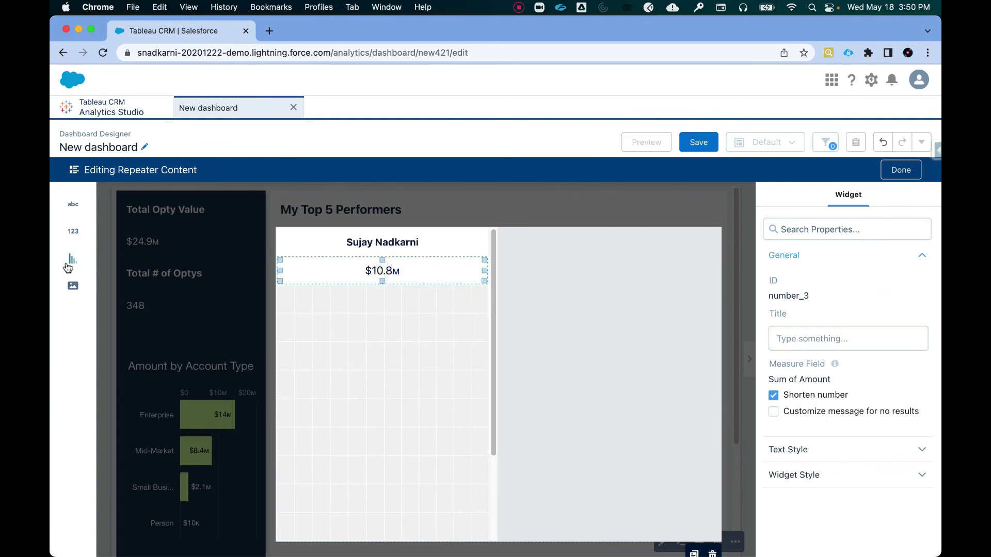
{"action": "left_click_drag", "start_coordinate": [67, 268], "coordinate": [278, 364]}
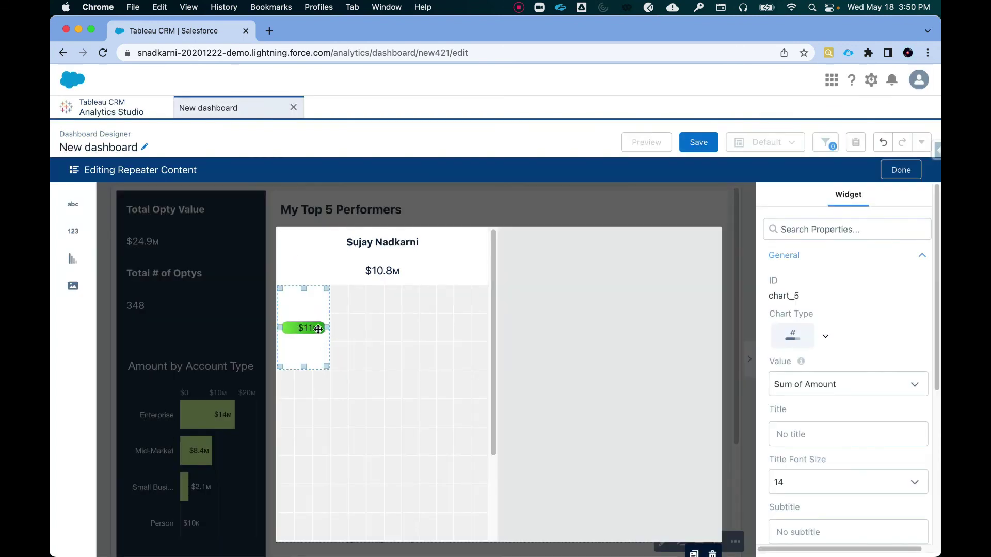
{"action": "left_click_drag", "start_coordinate": [330, 328], "coordinate": [479, 331]}
- Delete the amount figure and move the chart up into the top row
{"action": "left_click", "coordinate": [435, 275]}
{"action": "key", "text": "Delete"}
{"action": "left_click_drag", "start_coordinate": [420, 303], "coordinate": [510, 296]}
{"action": "left_click", "coordinate": [906, 172]}
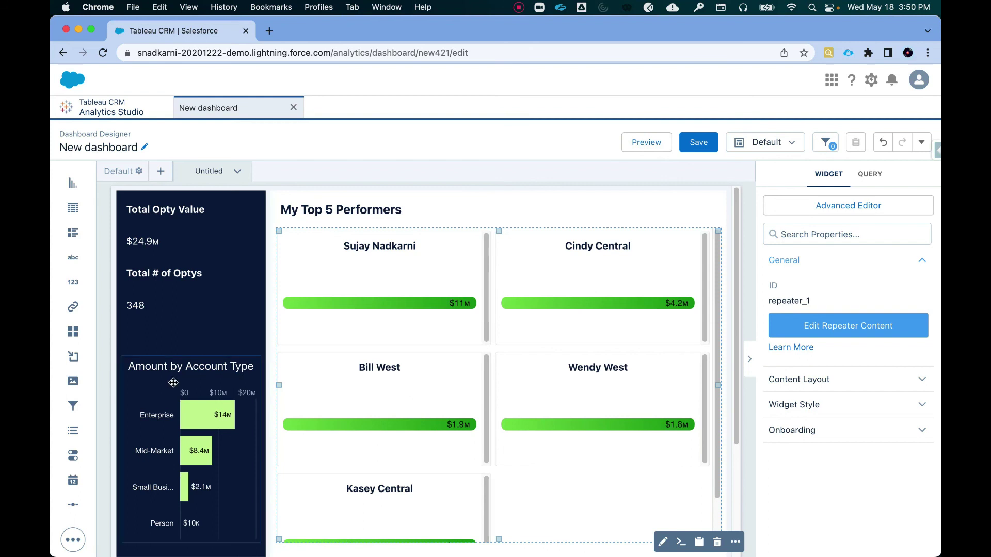
- Preview the dashboard and filter it by the third, then fifth performer's bar, dropping the KPI to $1.8M
{"action": "left_click", "coordinate": [647, 143]}
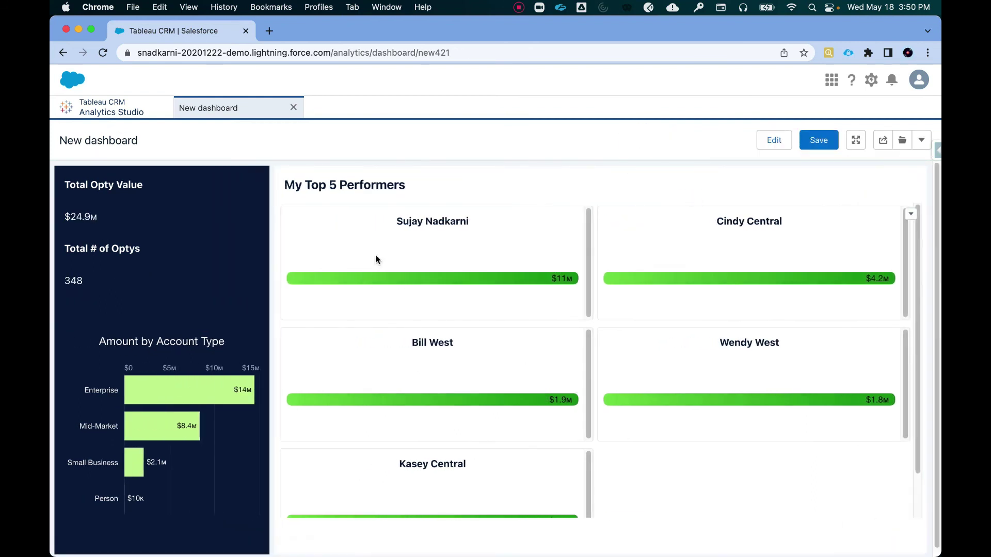
{"action": "left_click", "coordinate": [452, 403]}
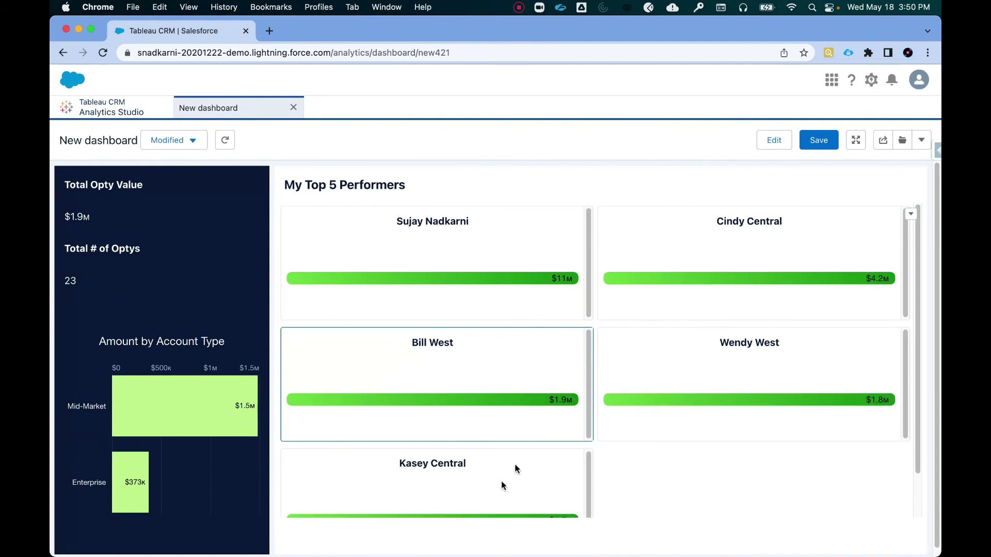
{"action": "scroll", "coordinate": [511, 475], "scroll_direction": "down", "scroll_amount": 1}
{"action": "scroll", "coordinate": [519, 460], "scroll_direction": "down", "scroll_amount": 3}
{"action": "left_click", "coordinate": [482, 473]}
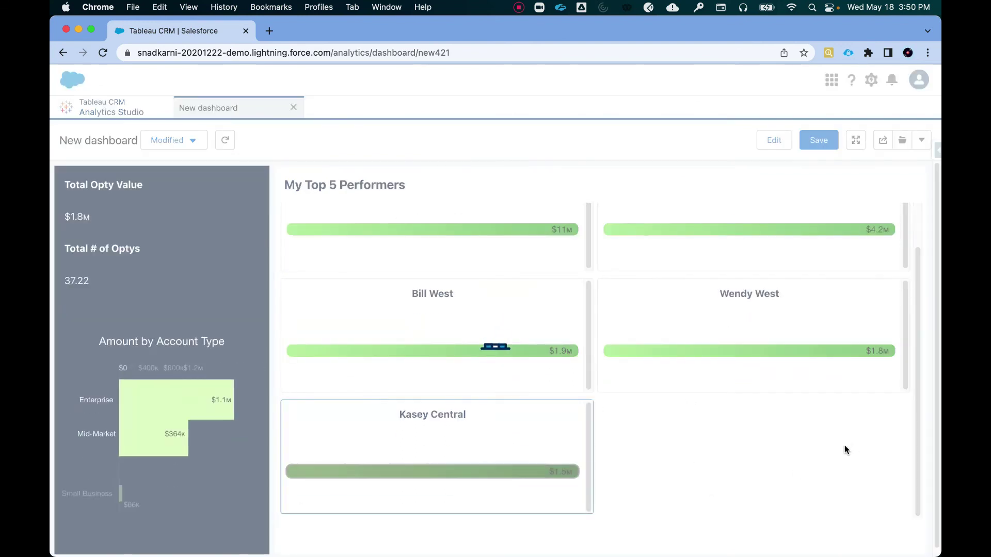